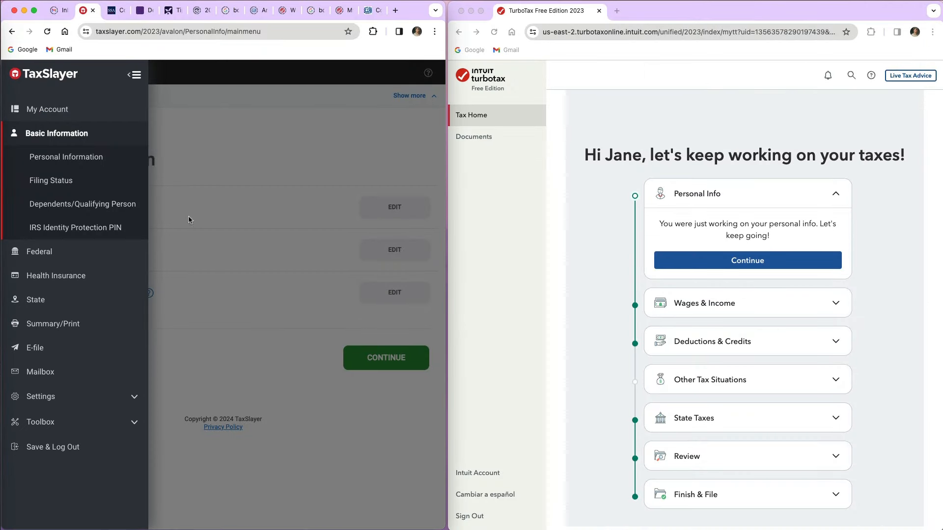
Open TaxSlayer's taxpayer General Information form and continue to TurboTax's personal info summary.
click(78, 157)
click(480, 118)
click(730, 264)
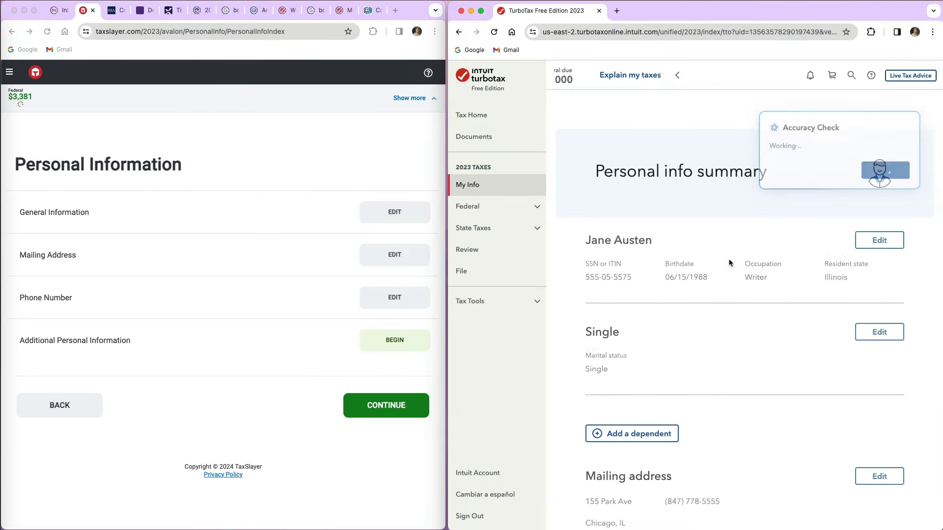
click(892, 177)
scroll(383, 303, down, 2)
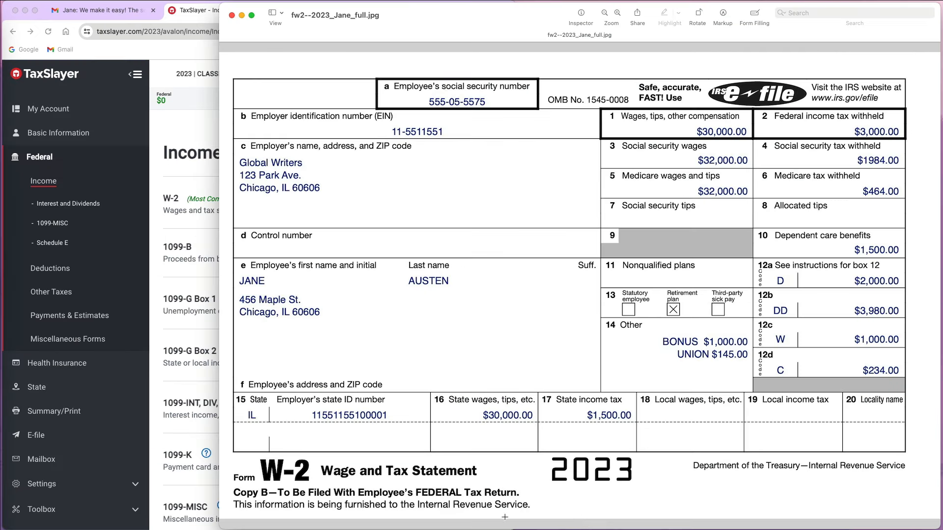
Shrink the W-2 image window and show TaxSlayer's Federal Income forms list.
drag(216, 528, 516, 323)
click(39, 160)
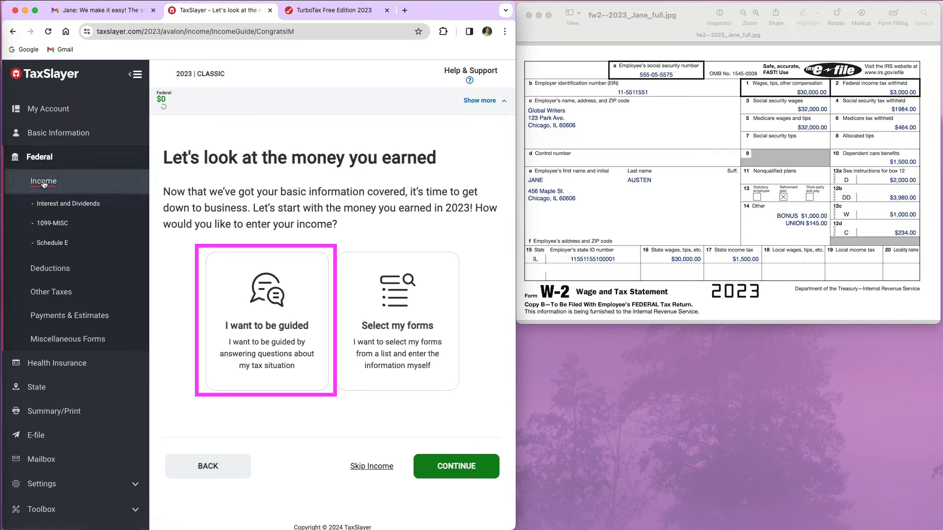
click(44, 183)
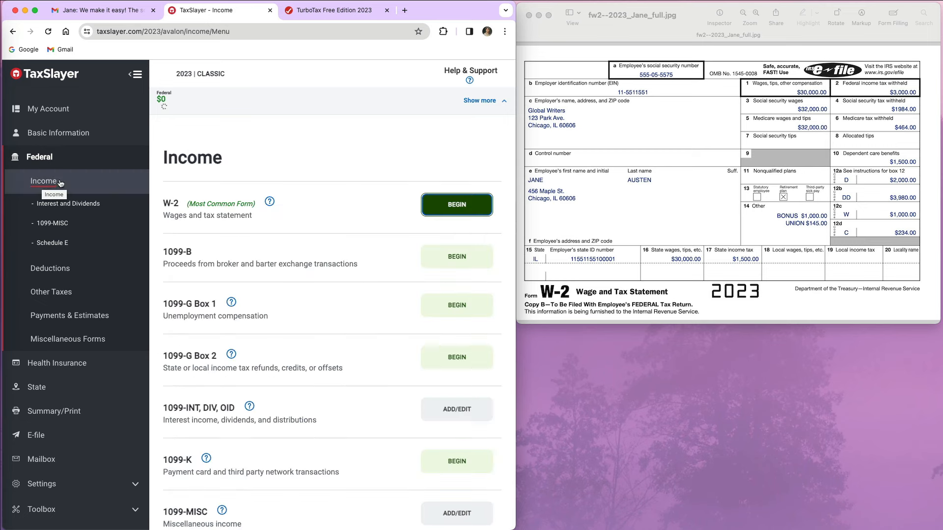
Begin a TaxSlayer W-2 by entering the employer's EIN from box b and continuing.
click(457, 205)
text(11-5)
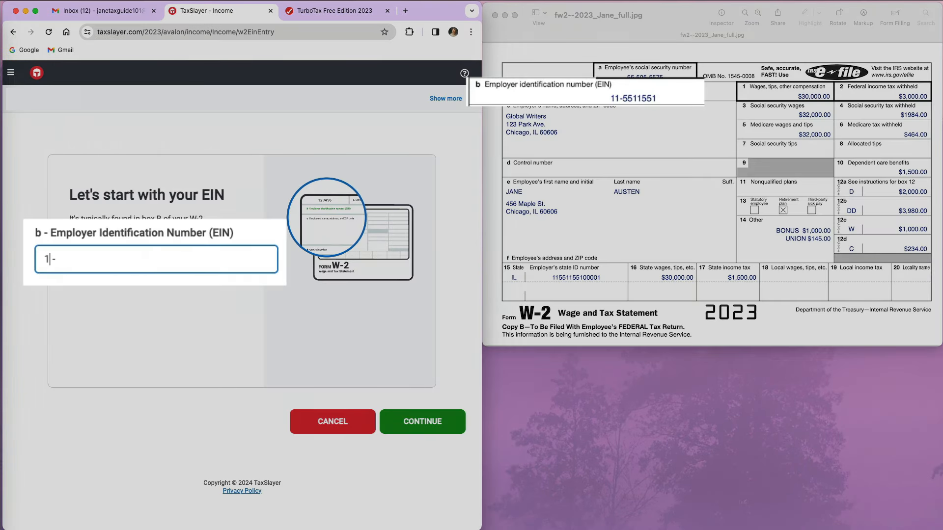
text(511551)
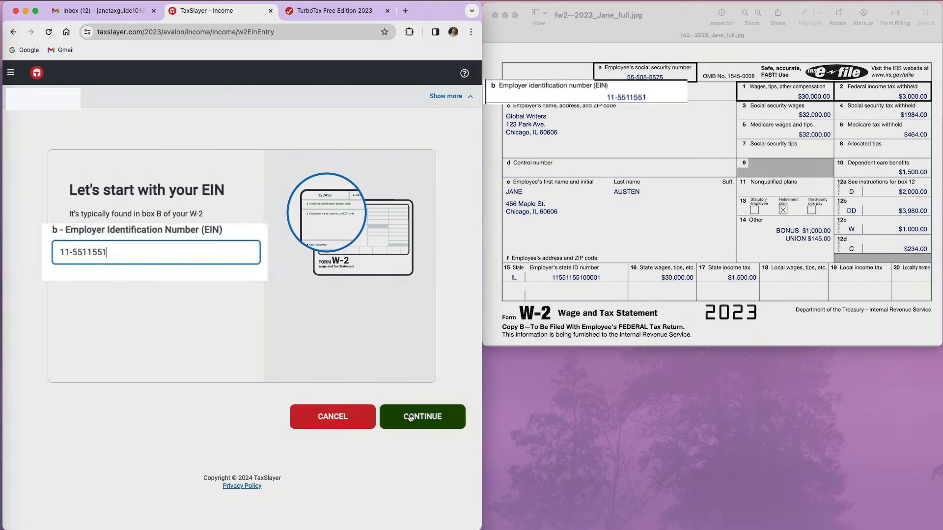
click(406, 417)
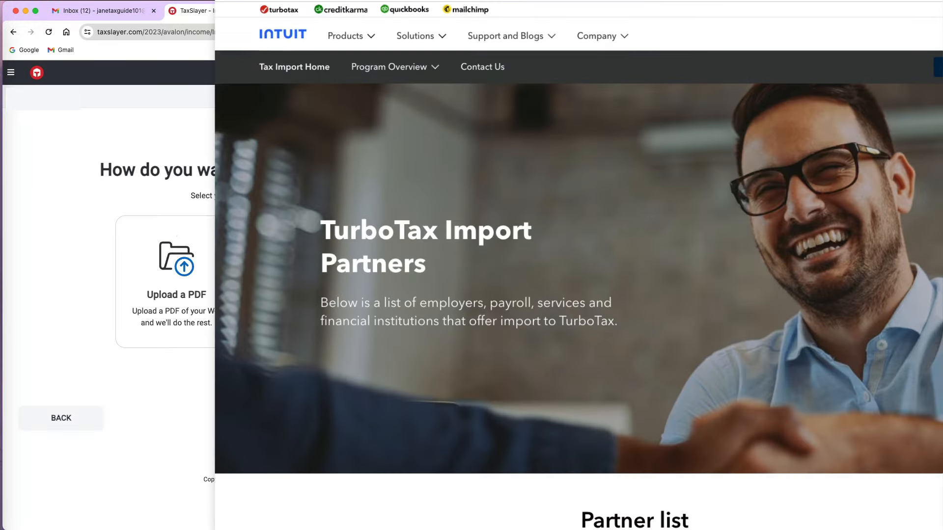
click(307, 295)
scroll(579, 294, down, 7)
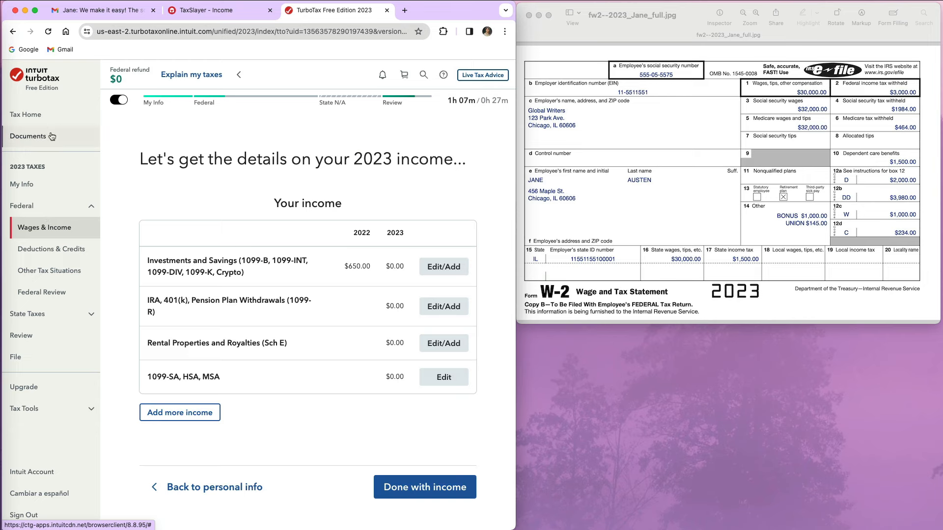
Search TurboTax for 'w-2', jump to Form W-2, and submit the employer's EIN.
click(422, 76)
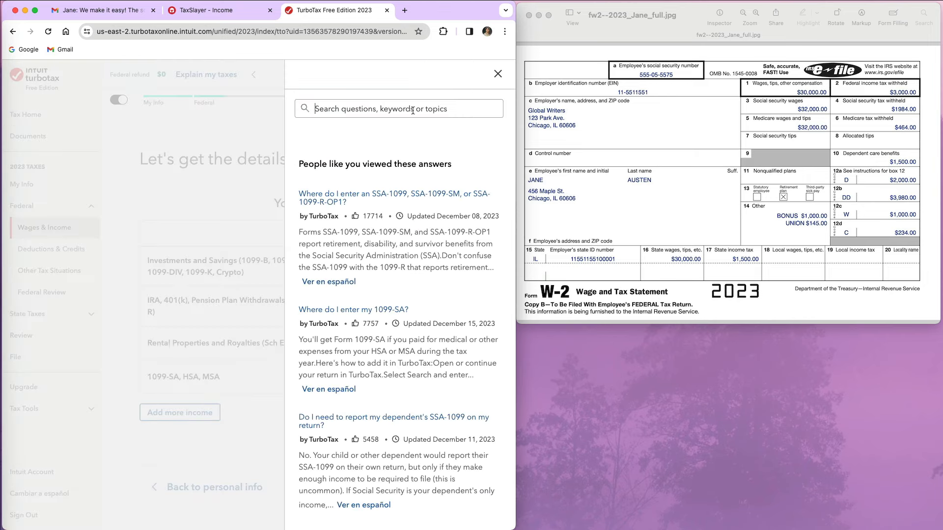
text(w-2)
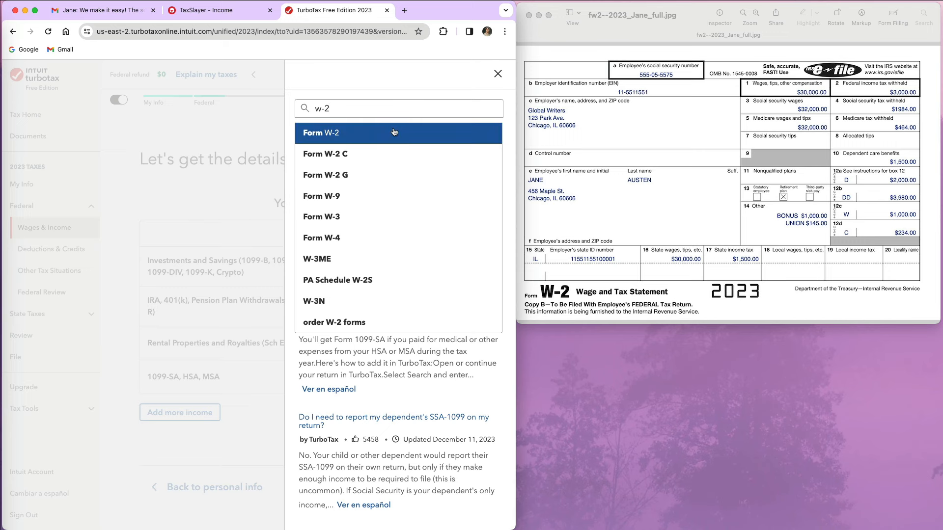
click(393, 131)
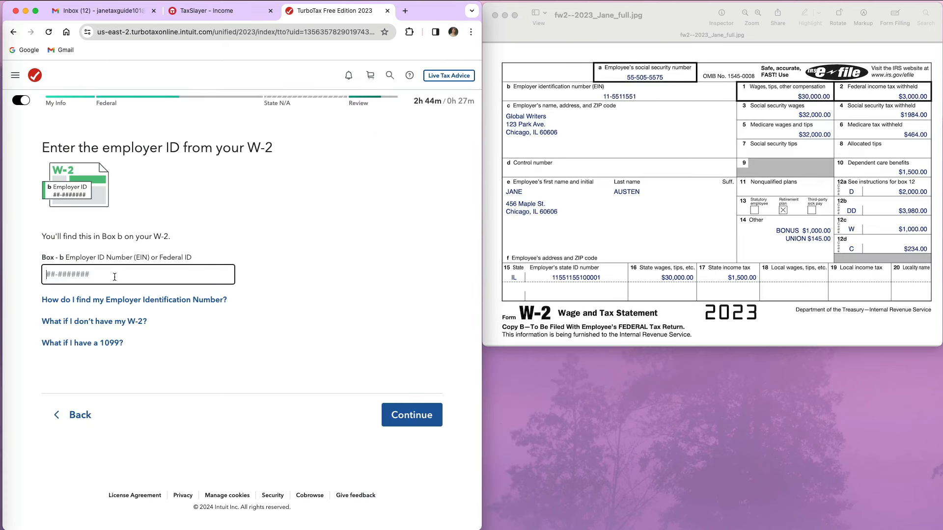
text(11-5511551)
click(403, 416)
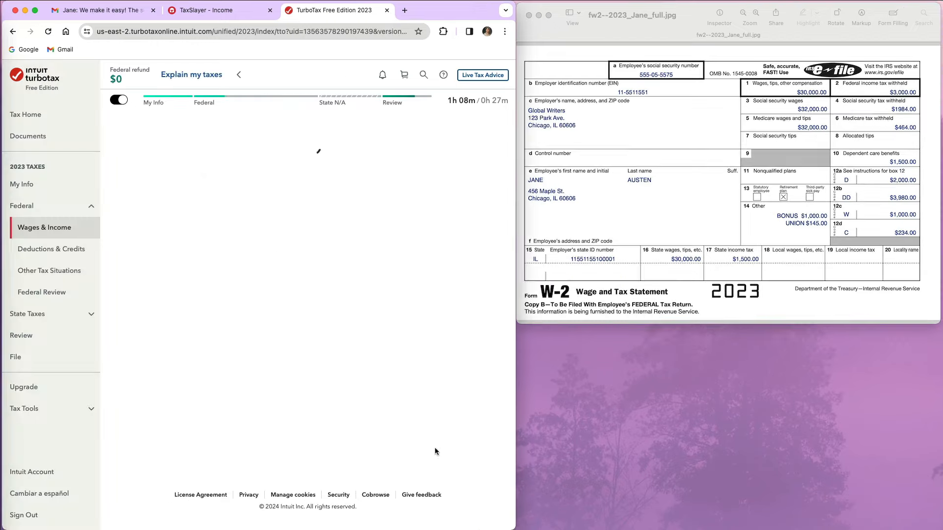
Attempt uploading the W-2 image file, then choose 'Snap a photo with your phone' instead.
click(310, 285)
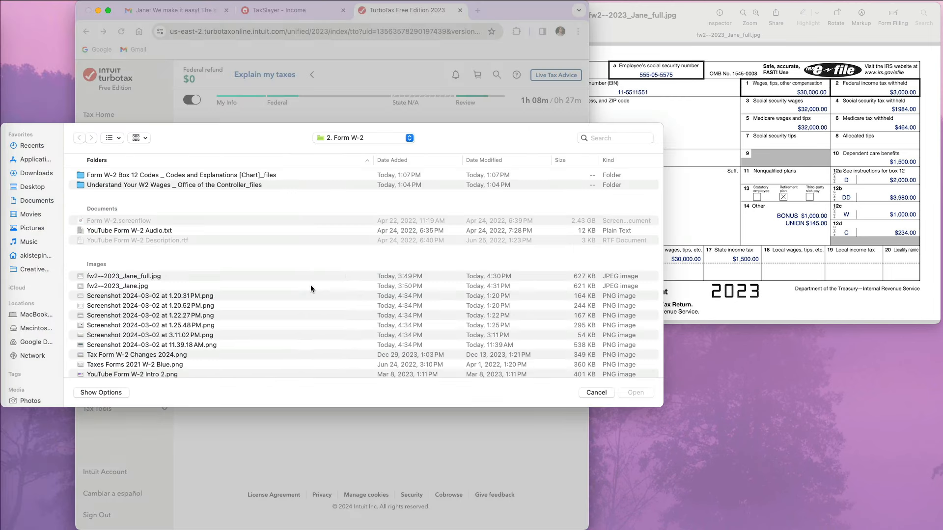
click(160, 276)
key(Return)
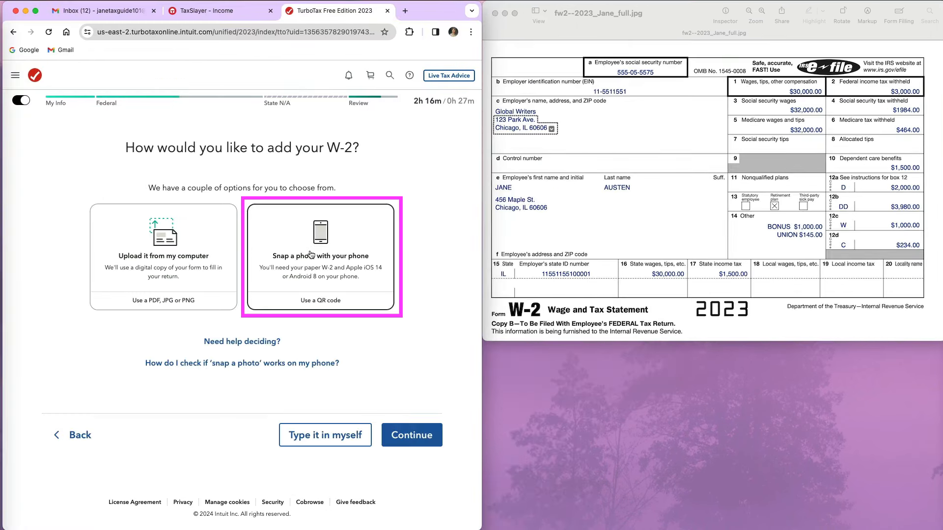
click(310, 254)
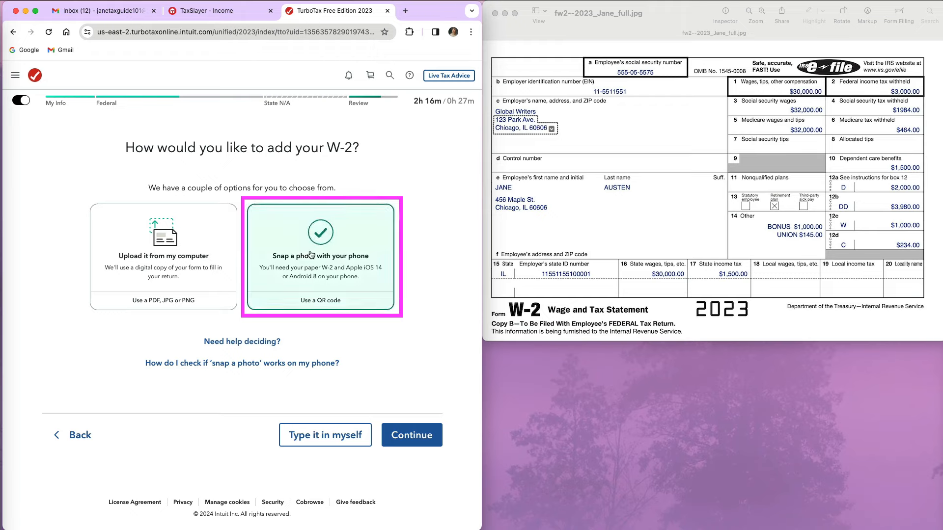
click(414, 437)
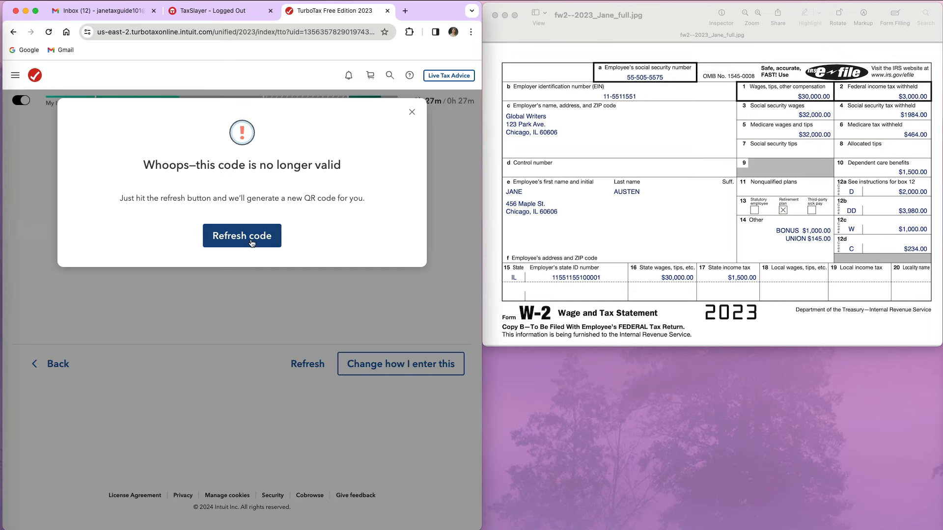
Refresh the expired QR code so the W-2 can be scanned by phone.
click(252, 243)
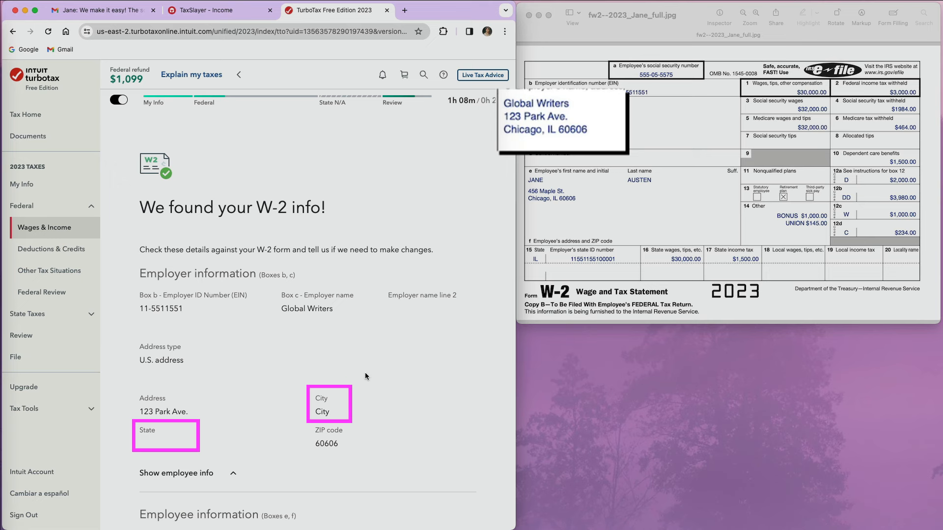
Make the imported W-2 editable and set the employer's city to Chicago and state to Illinois.
scroll(370, 380, down, 3)
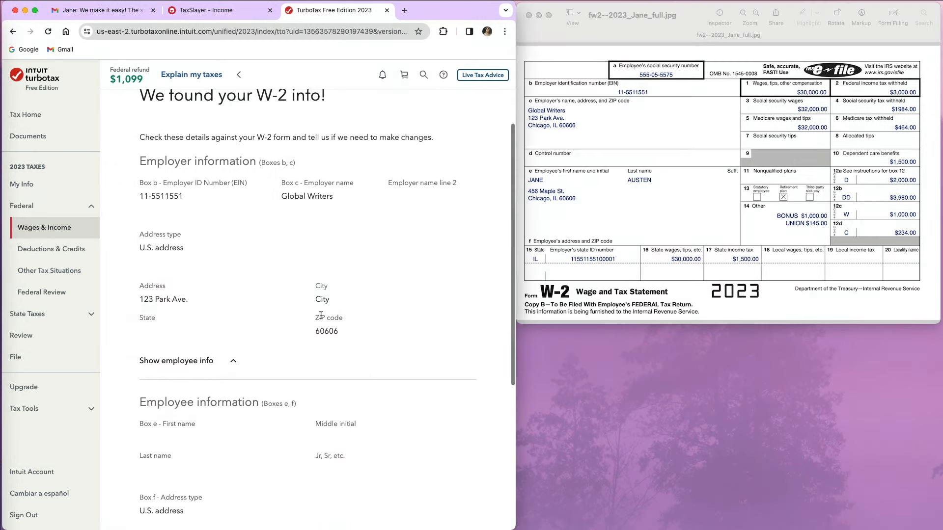
scroll(389, 448, down, 5)
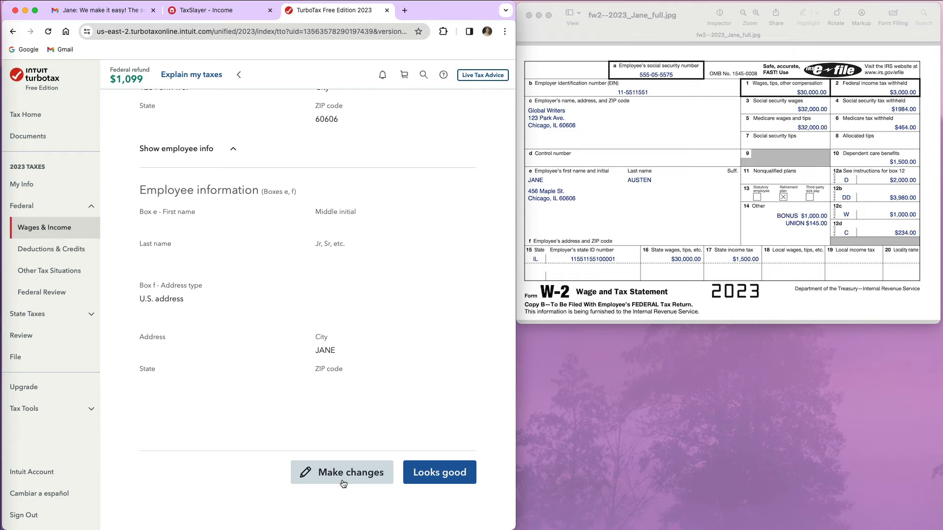
click(343, 481)
scroll(342, 462, down, 4)
double_click(206, 399)
text(Chicago)
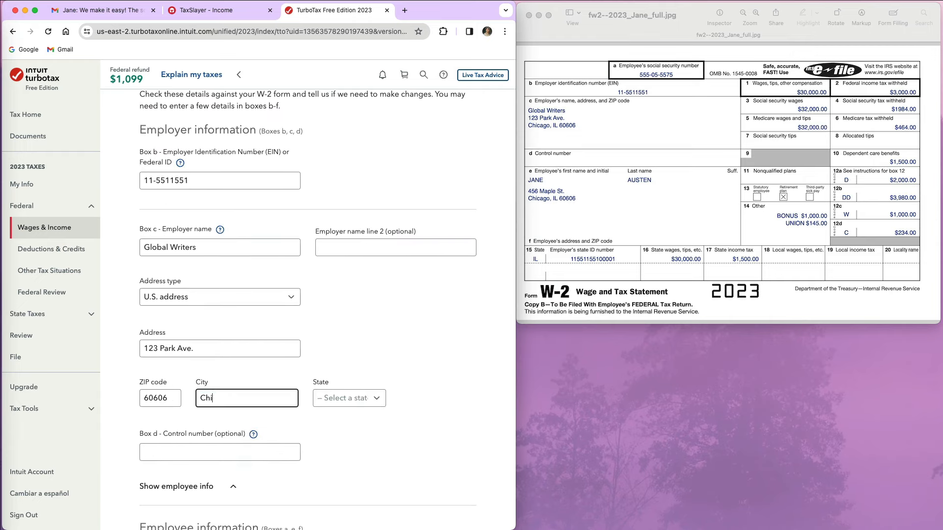
key(Tab)
text(il)
Fill in the employee's first and last name, street address and ZIP, then submit.
scroll(206, 399, down, 9)
click(163, 230)
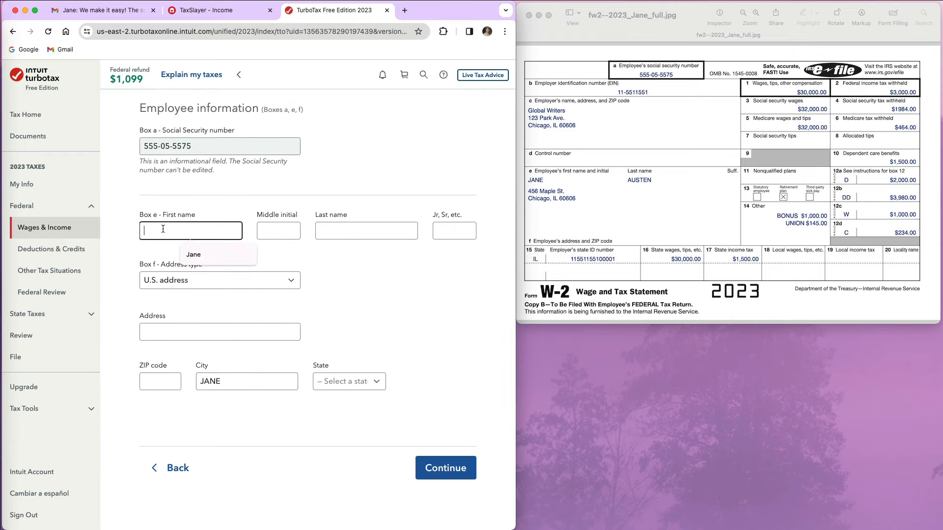
text(Jane)
key(Tab)
key(Tab)
text(Austen)
key(Tab)
key(Tab)
key(Tab)
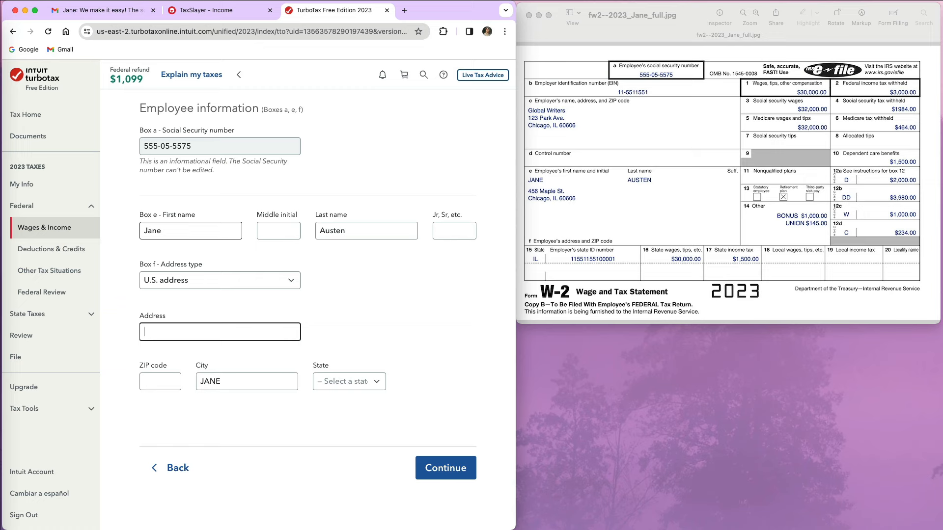
text(456 Maple Ave)
key(Tab)
text(60606)
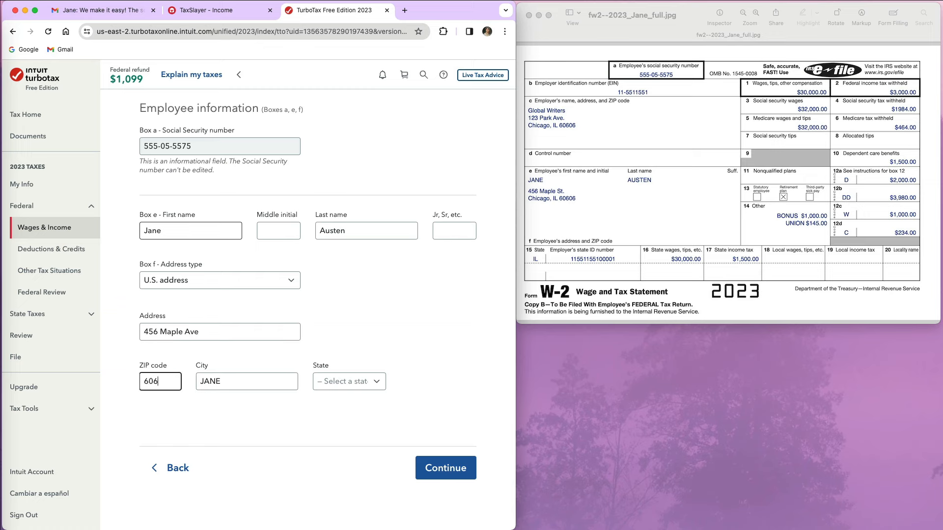
key(Tab)
key(Return)
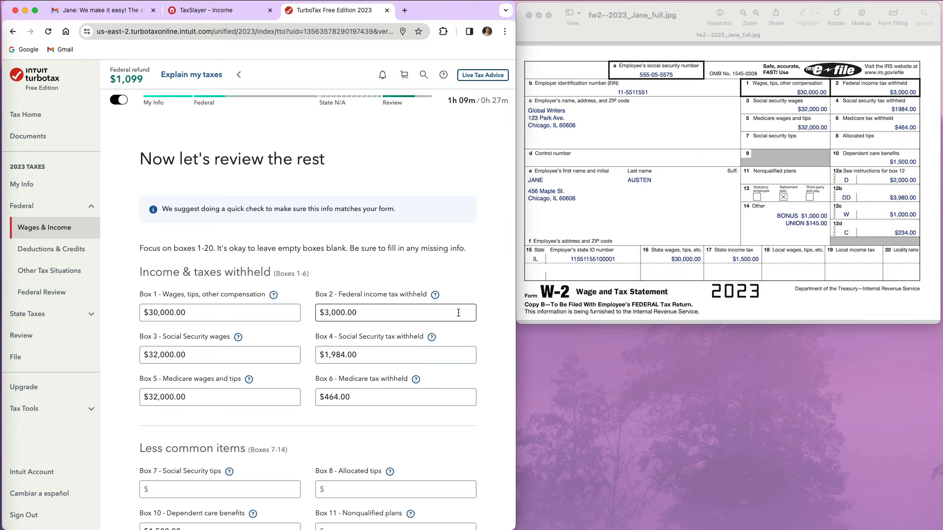
scroll(464, 337, down, 1)
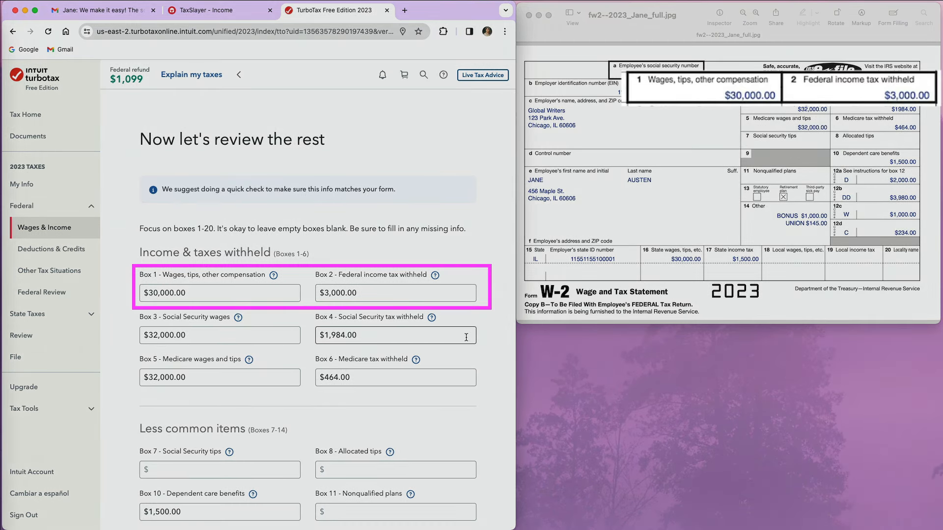
scroll(466, 337, down, 3)
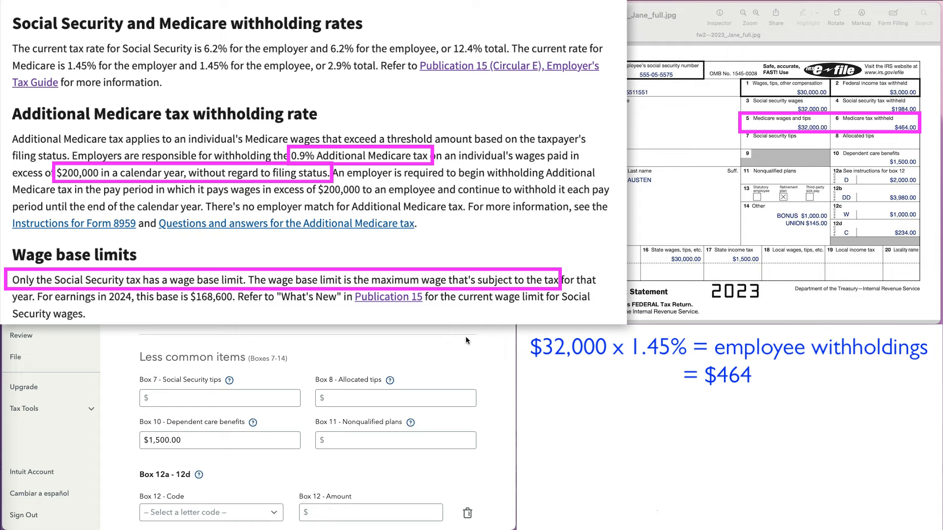
Scroll to the less common items to compare Boxes 7, 8 and 10 with the W-2.
scroll(466, 337, down, 3)
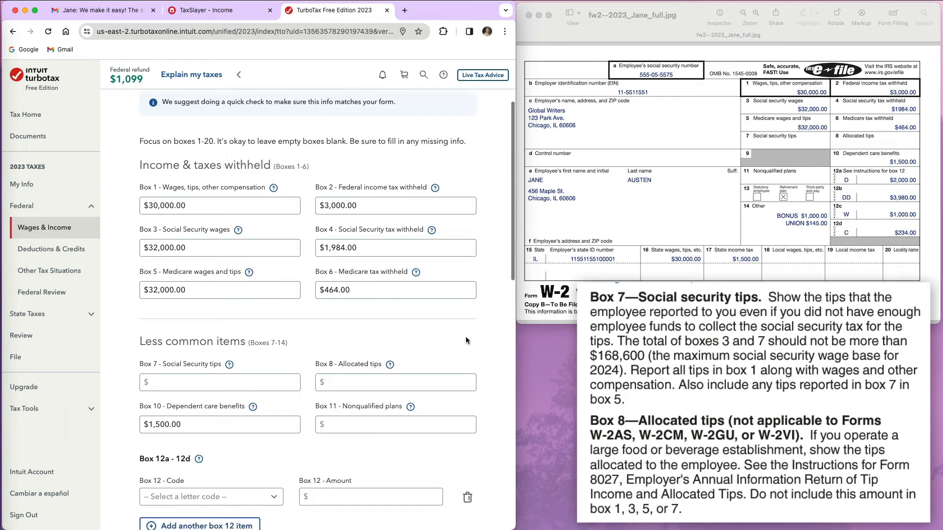
scroll(466, 337, down, 1)
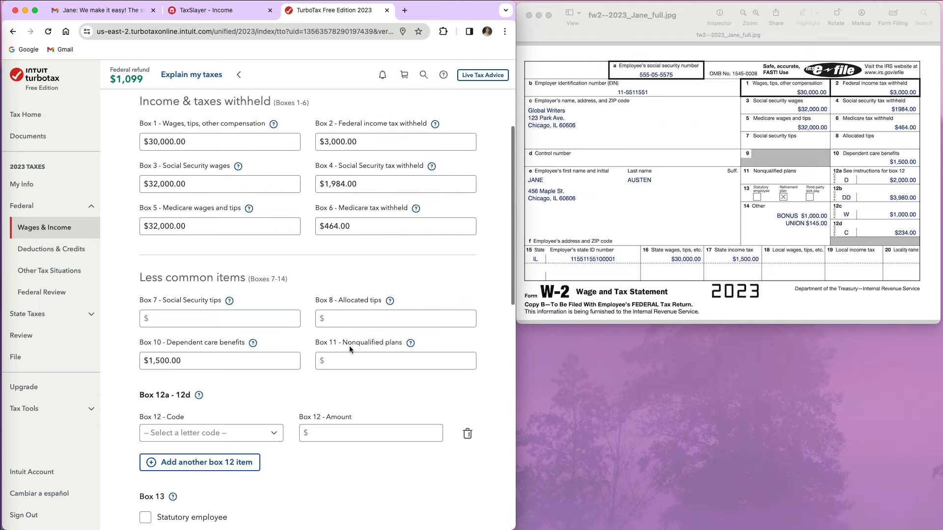
click(252, 343)
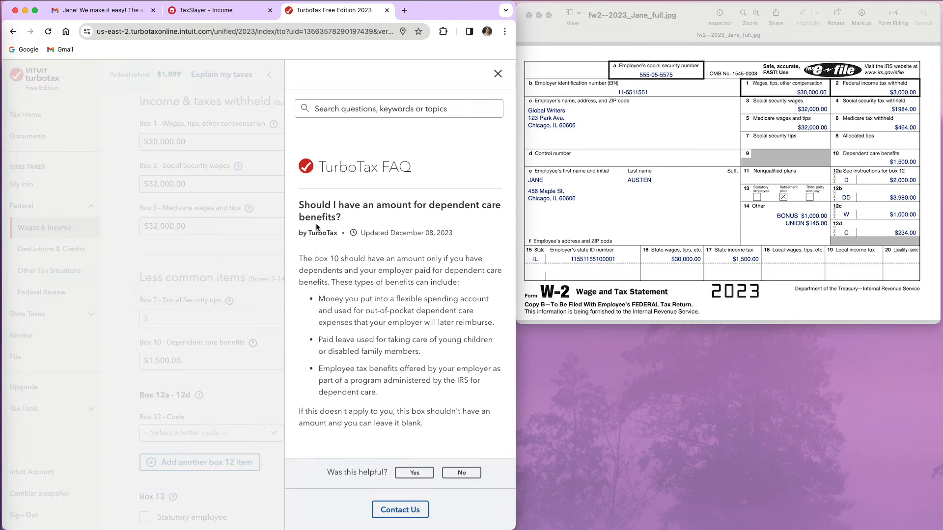
click(498, 73)
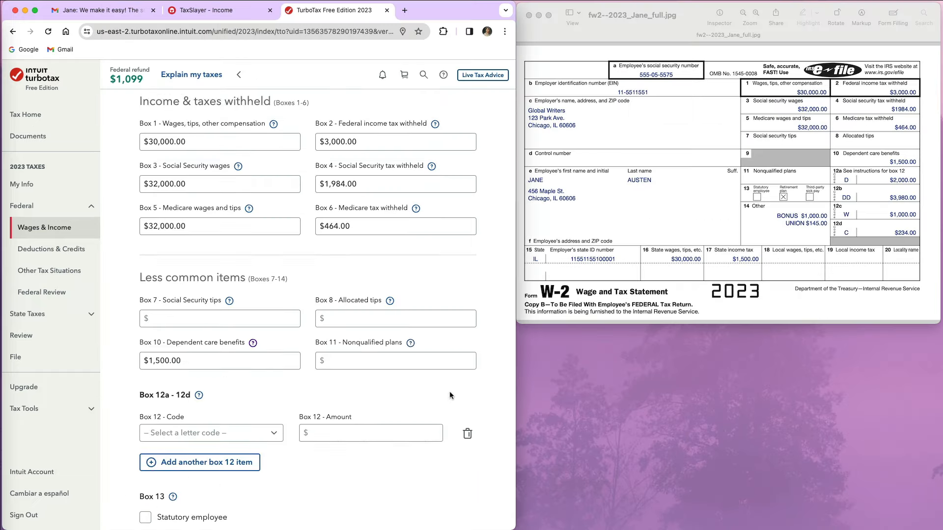
scroll(449, 391, down, 2)
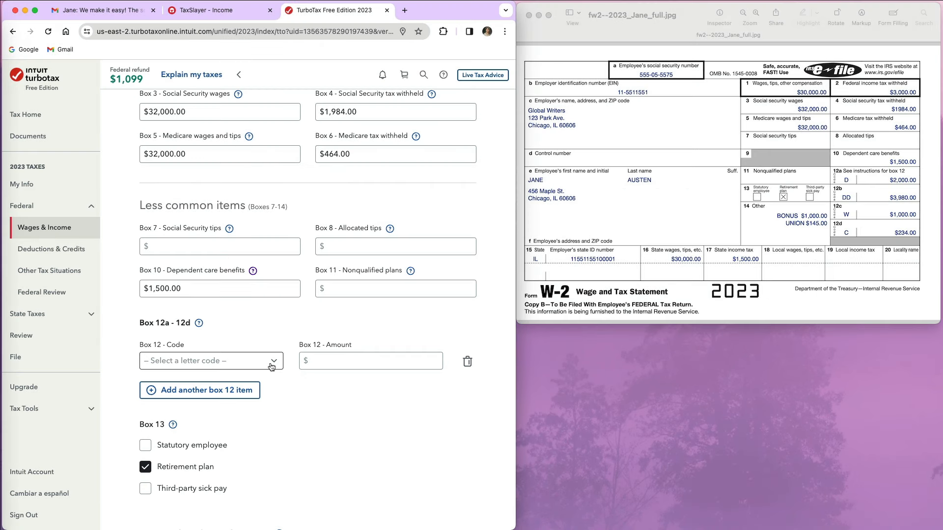
Enter Box 12 code D, 401(k) elective deferrals, for 2000, then add a second row.
click(271, 366)
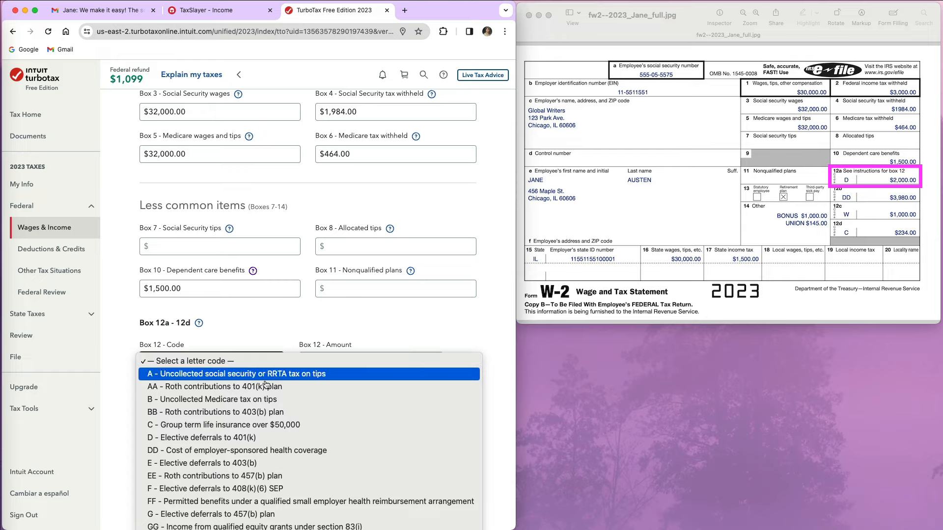
click(256, 438)
click(336, 361)
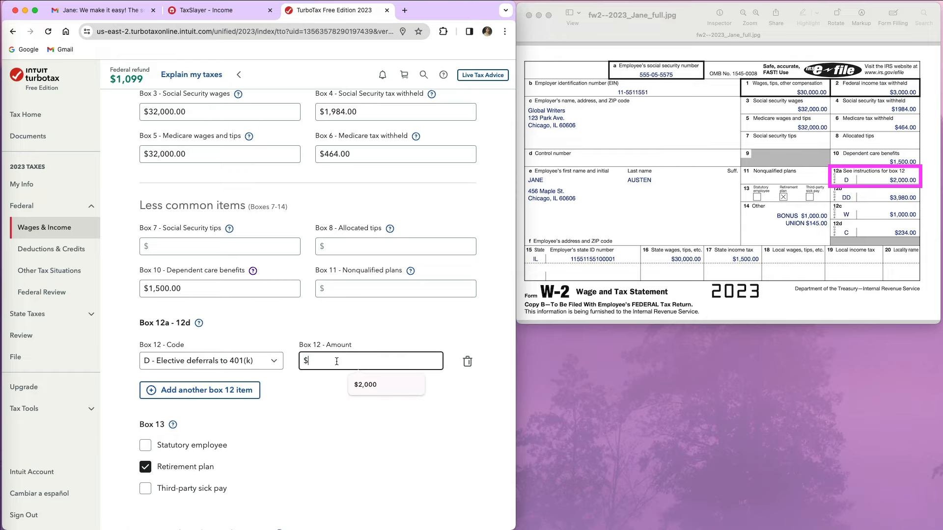
text(2000)
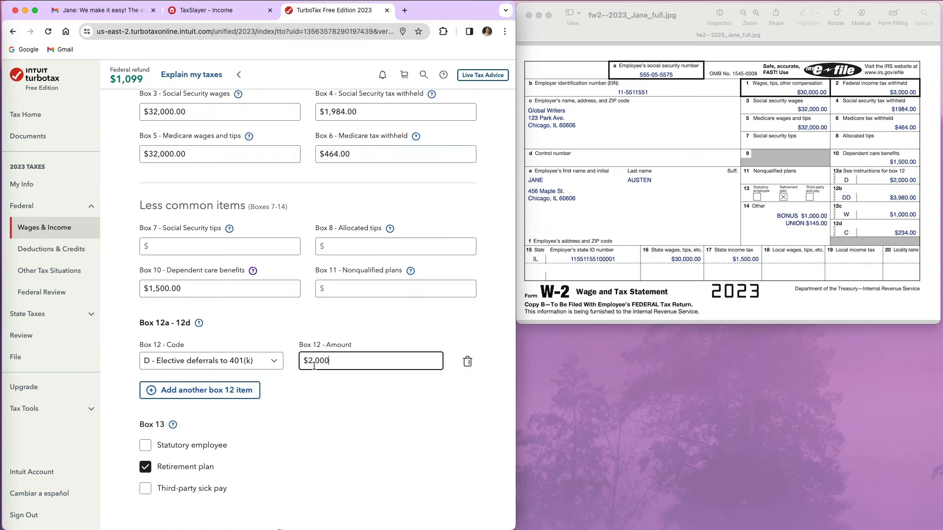
click(251, 396)
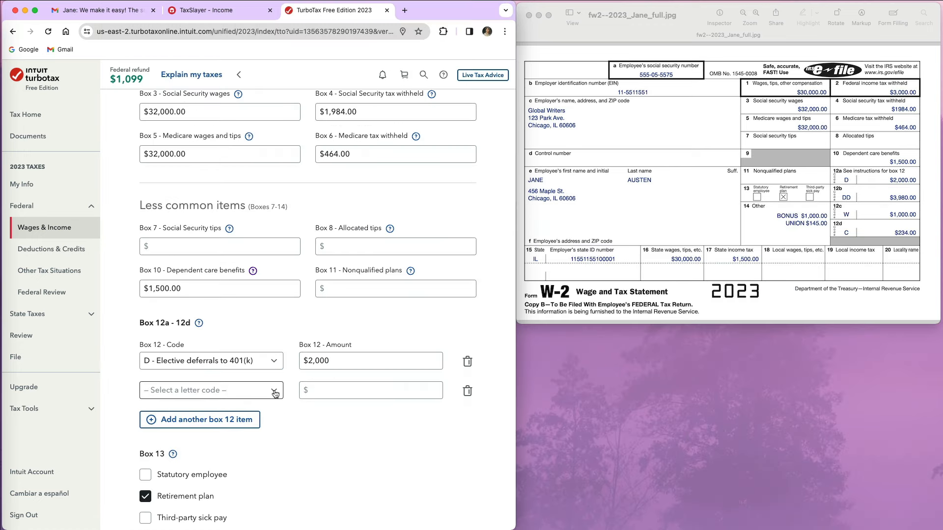
Set the second Box 12 row to code DD with amount 3,980.
click(275, 394)
click(259, 479)
click(337, 392)
text(3)
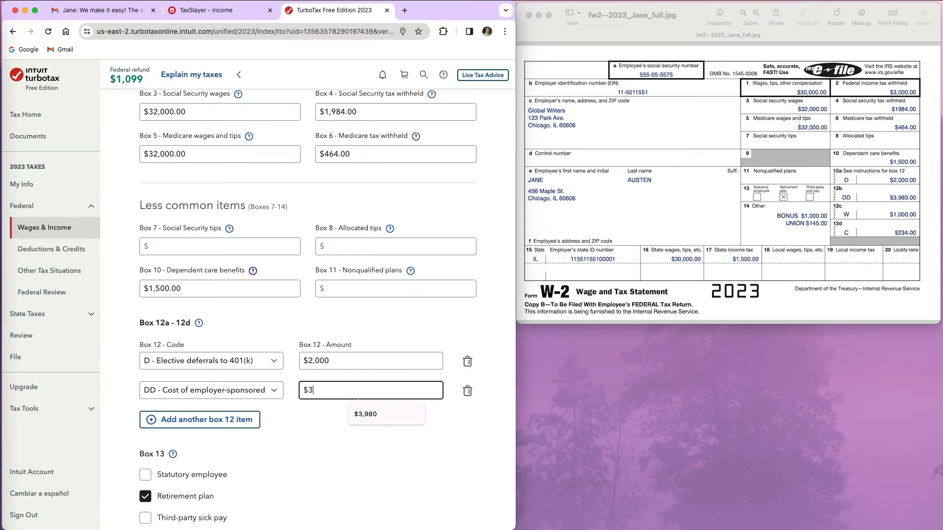
text(,980)
Add a third Box 12 row, discard a stray entry, and enter code W at 1000.
click(251, 422)
click(274, 423)
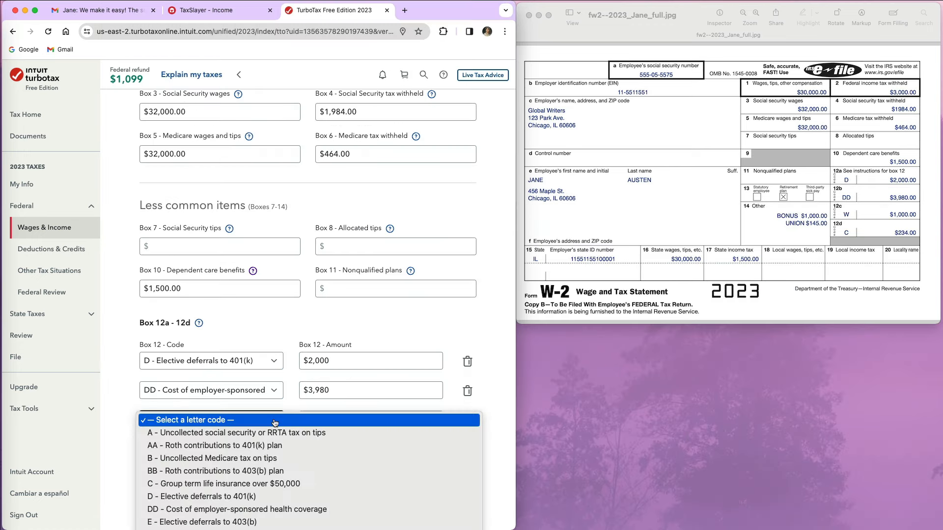
click(274, 446)
click(467, 421)
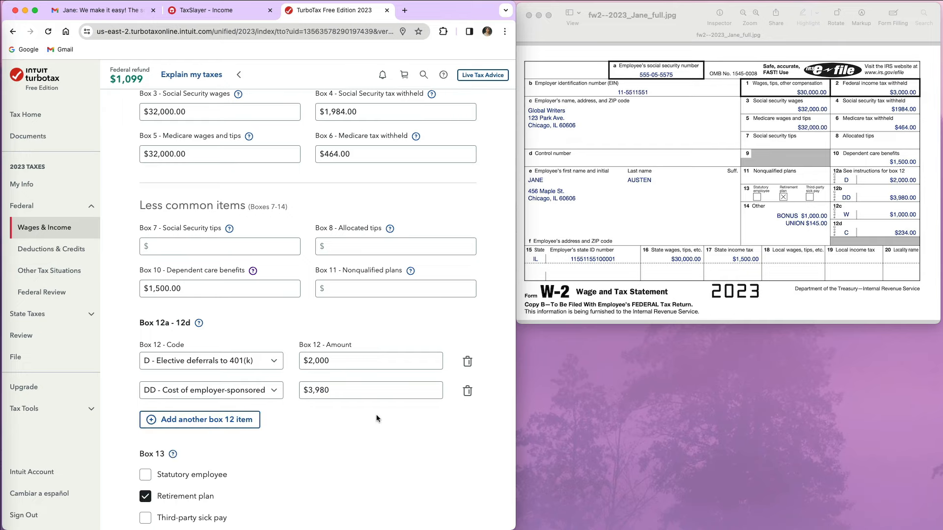
click(251, 420)
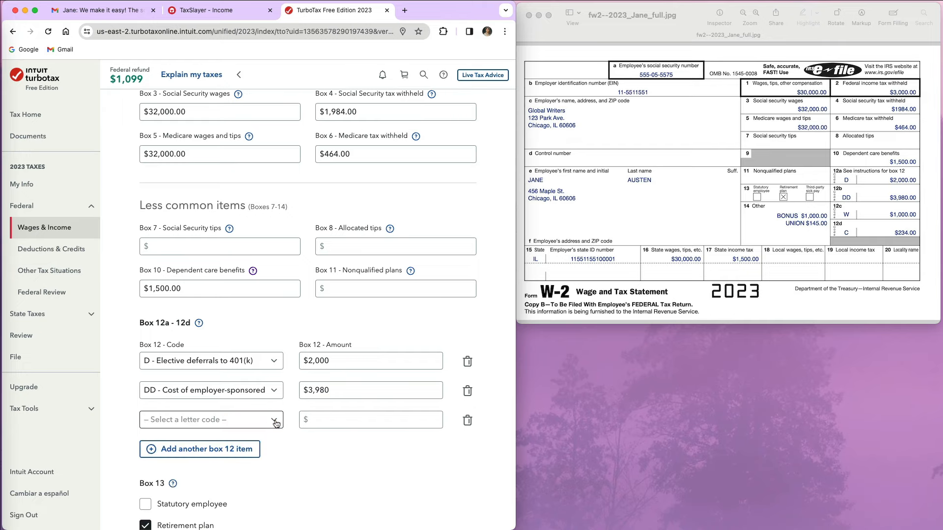
click(274, 422)
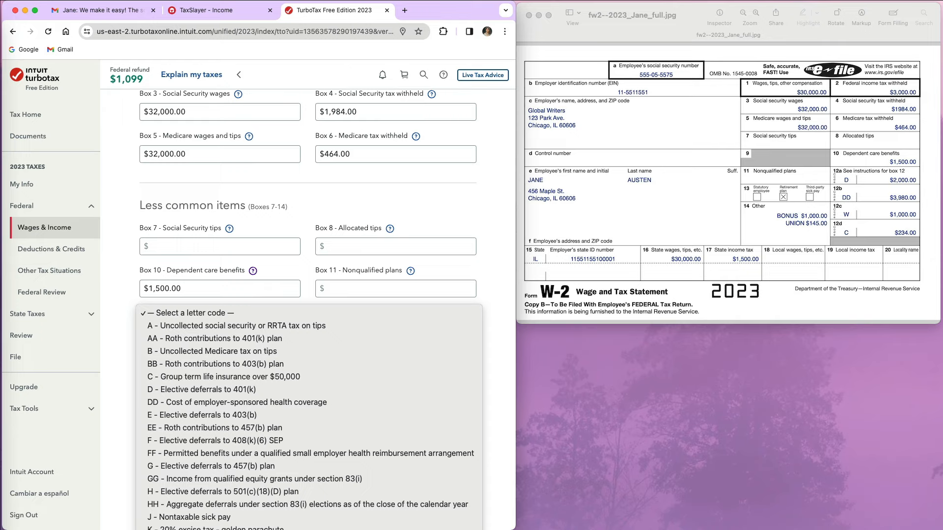
click(276, 529)
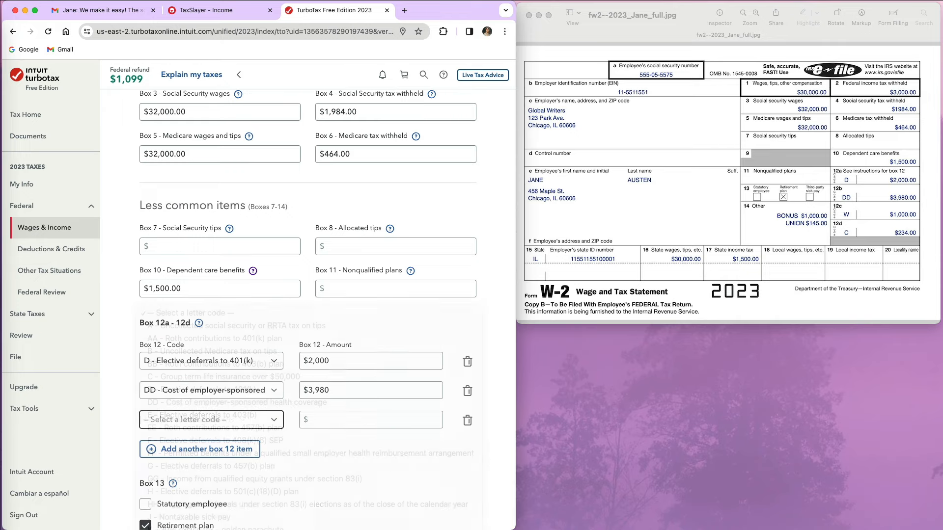
click(346, 420)
text(1000)
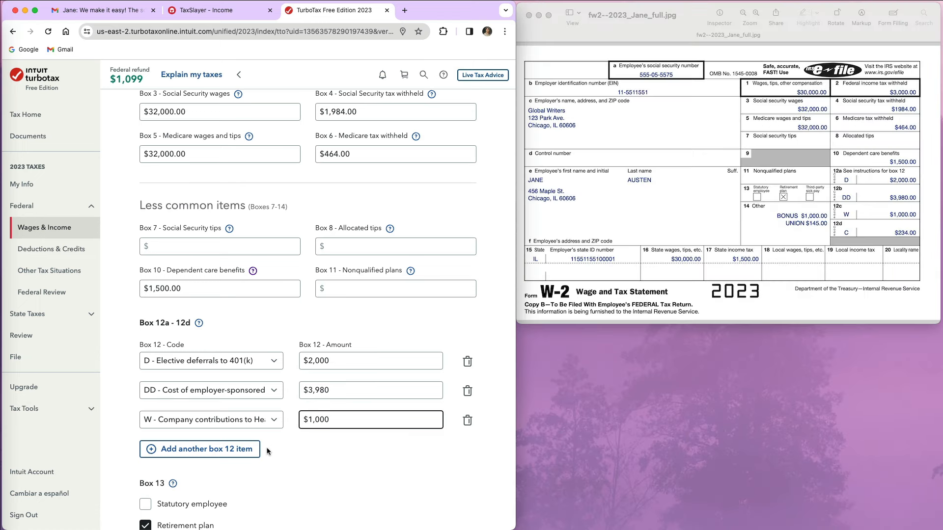
Add a fourth Box 12 row with code C, group term life insurance, at $234.
click(246, 449)
click(270, 454)
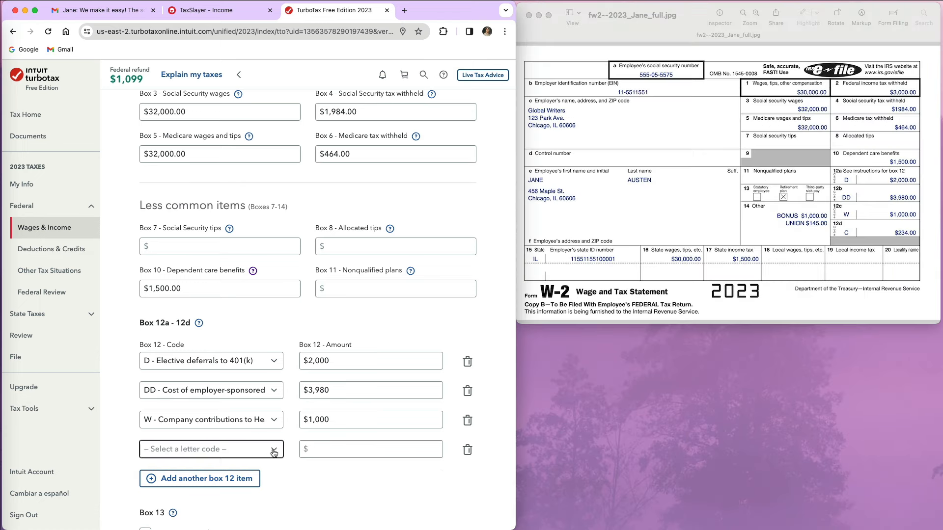
click(267, 513)
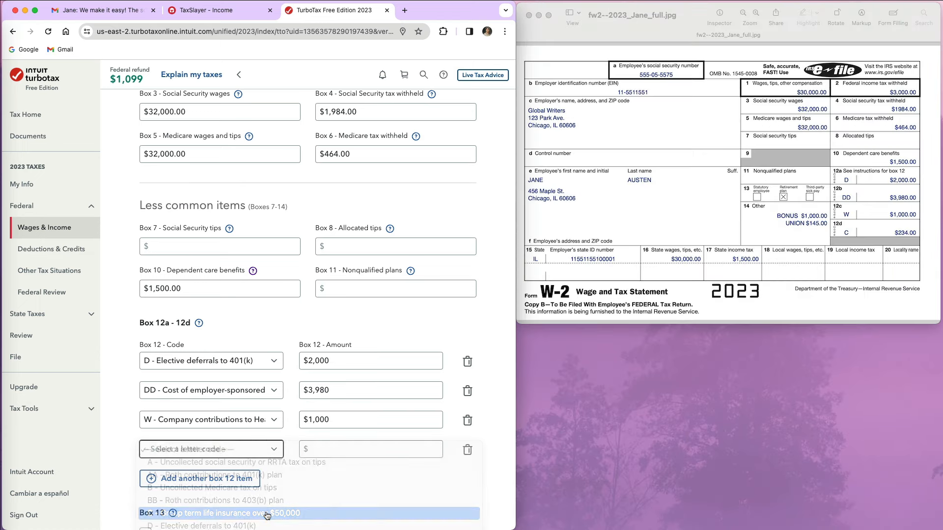
click(319, 449)
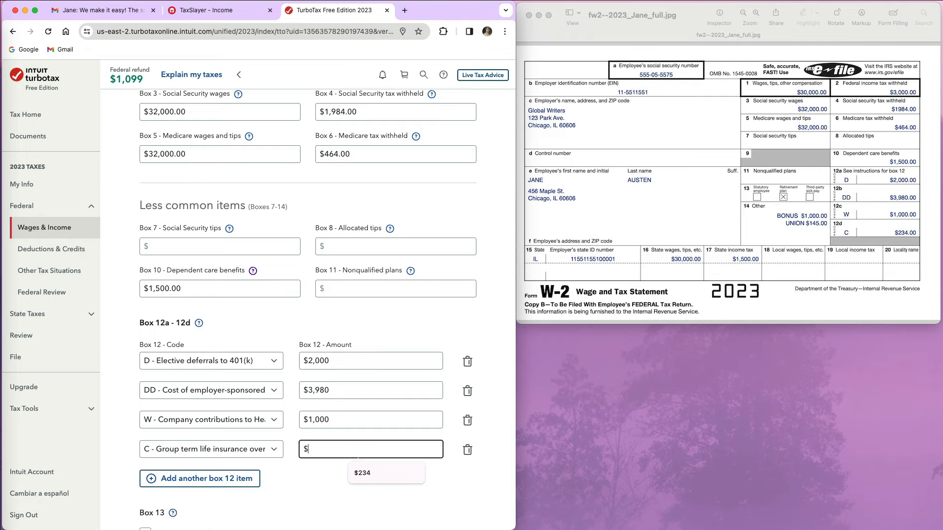
Enter 234, confirm Box 13 Retirement plan stays checked, and start the Box 14 BONUS amount.
text(234)
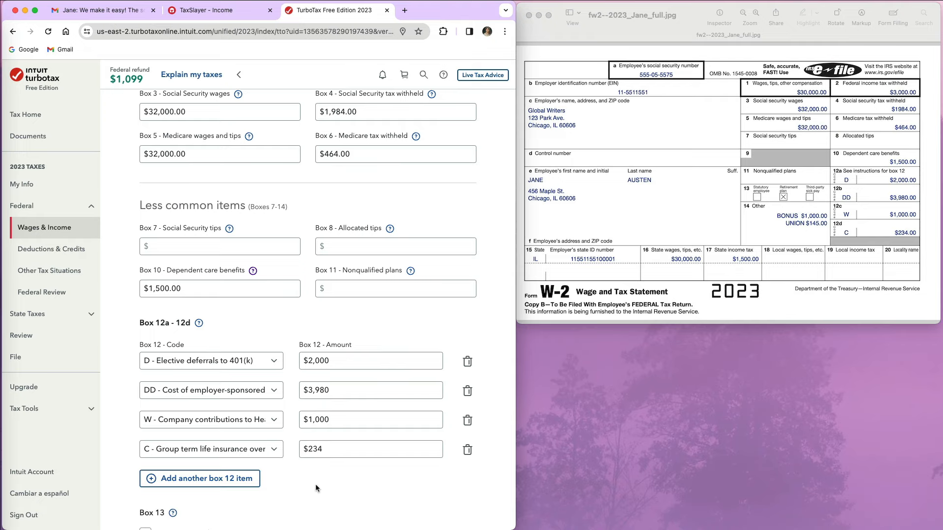
scroll(316, 484, down, 5)
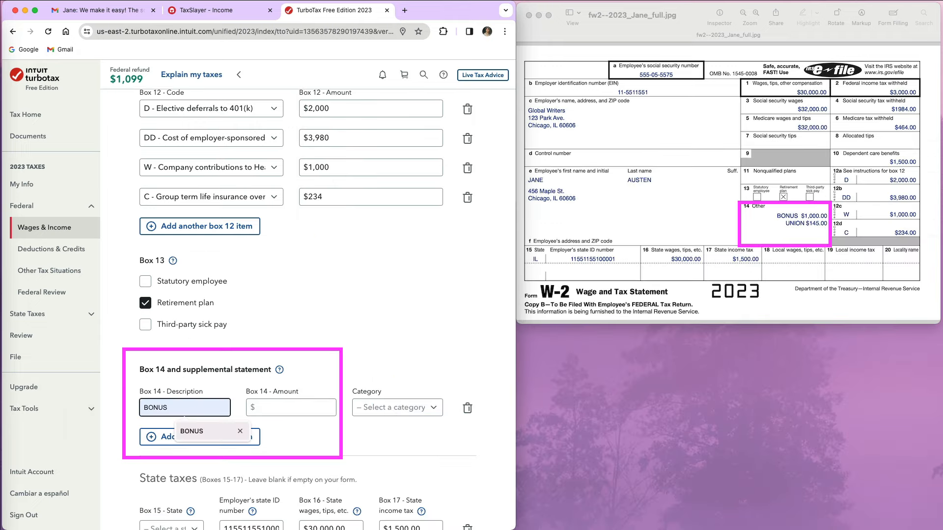
click(291, 407)
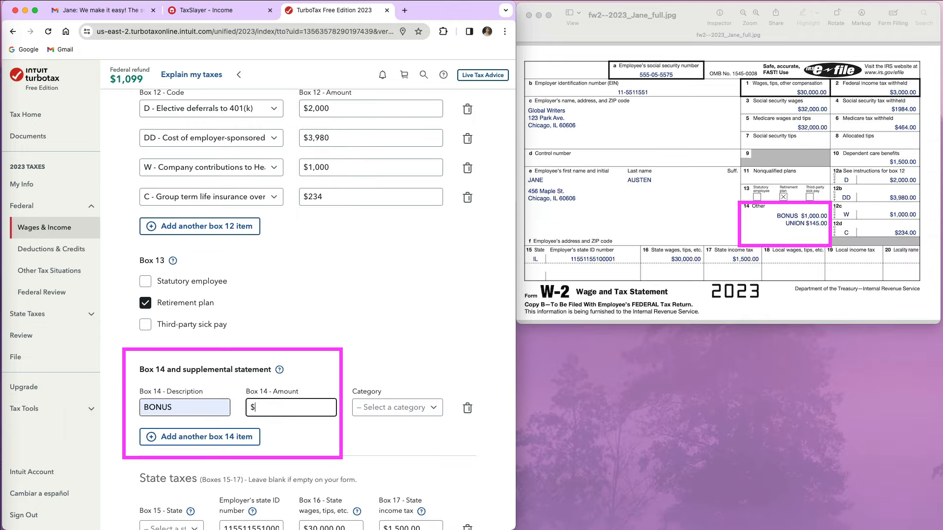
Give the Box 14 BONUS entry $1,000, categorised as Other (not classified).
text(1000)
click(431, 409)
scroll(439, 472, down, 5)
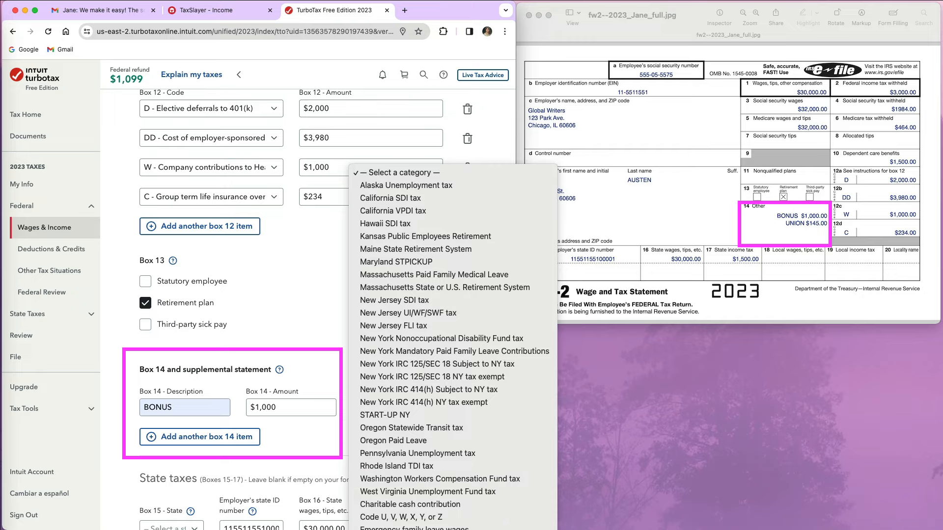
click(408, 526)
Add a second Box 14 entry, UNION for $145, categorised as Other (not classified).
click(227, 437)
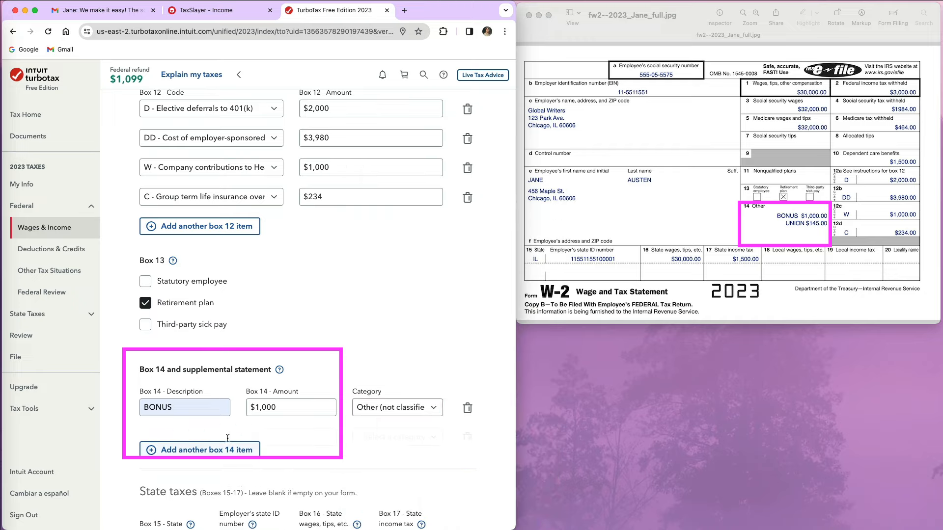
click(211, 437)
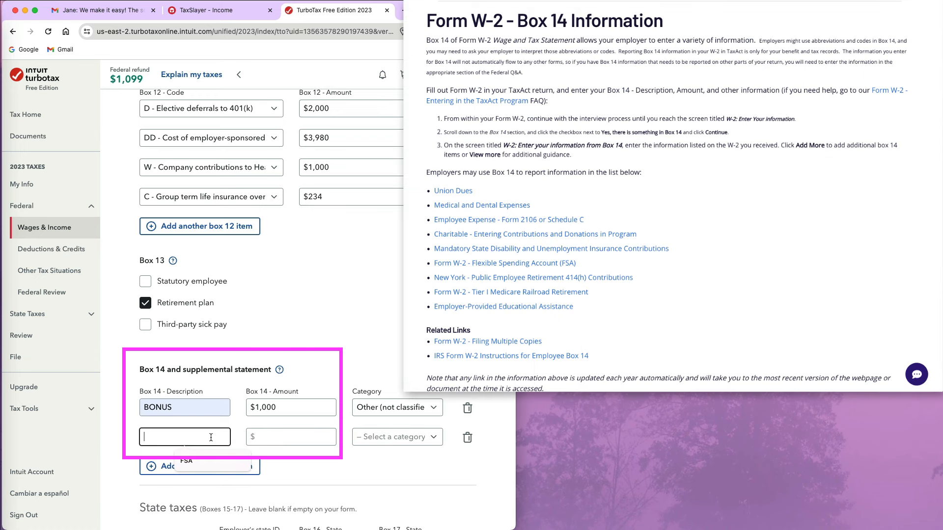
text(unio)
key(BackSpace)
key(BackSpace)
key(BackSpace)
key(BackSpace)
text(U)
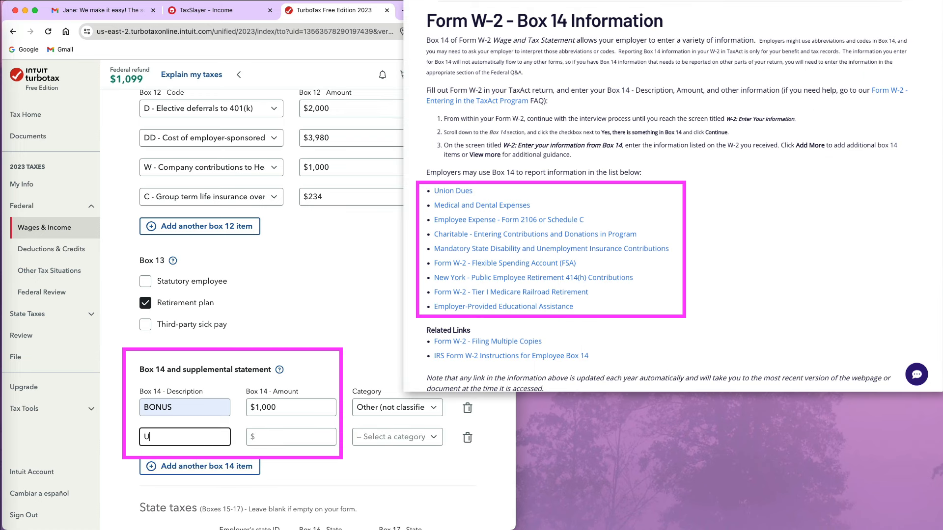
text(NION)
key(Tab)
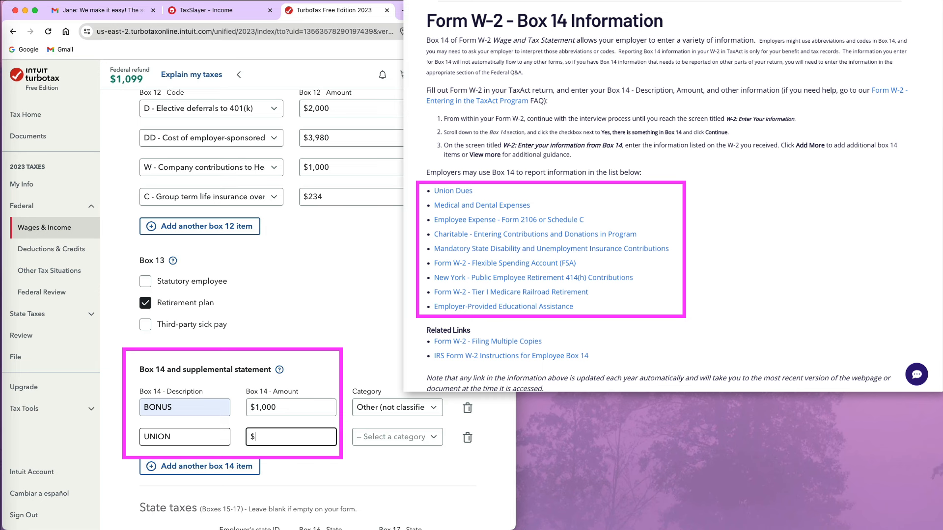
text(145)
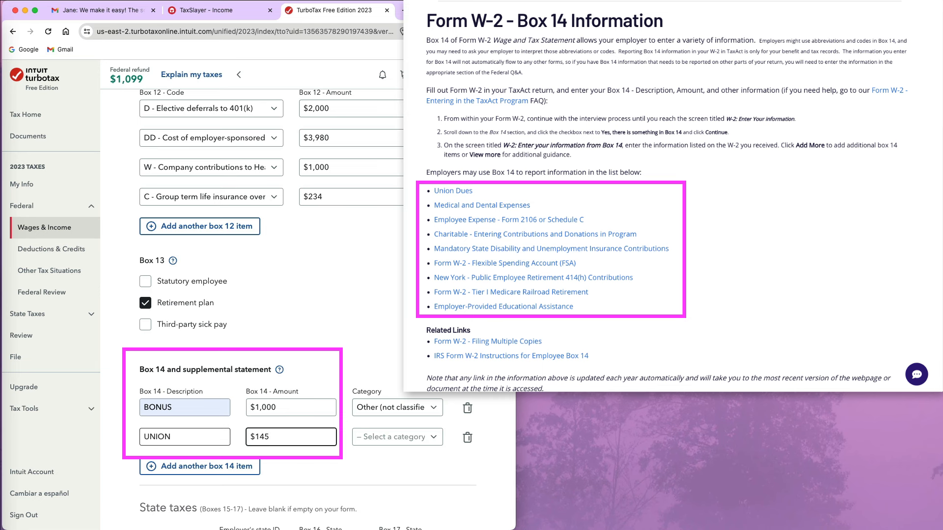
click(432, 442)
scroll(452, 481, down, 5)
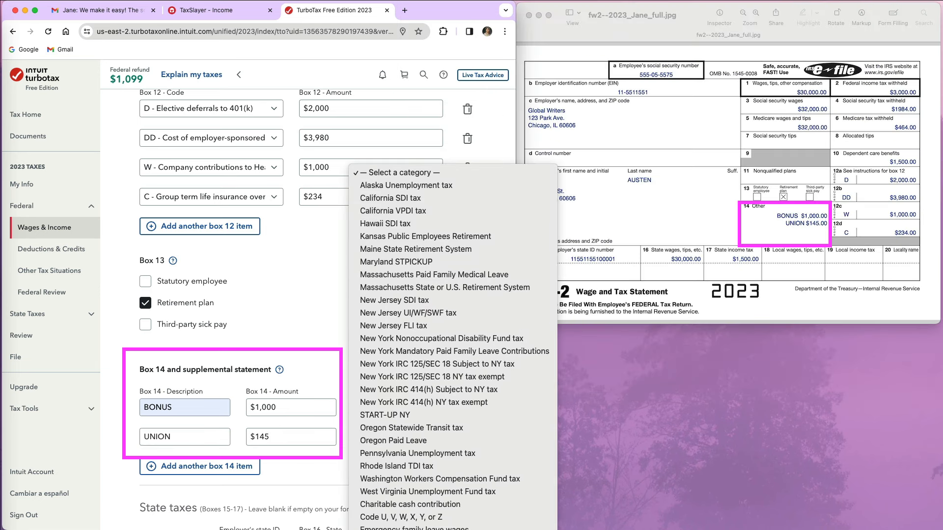
click(375, 521)
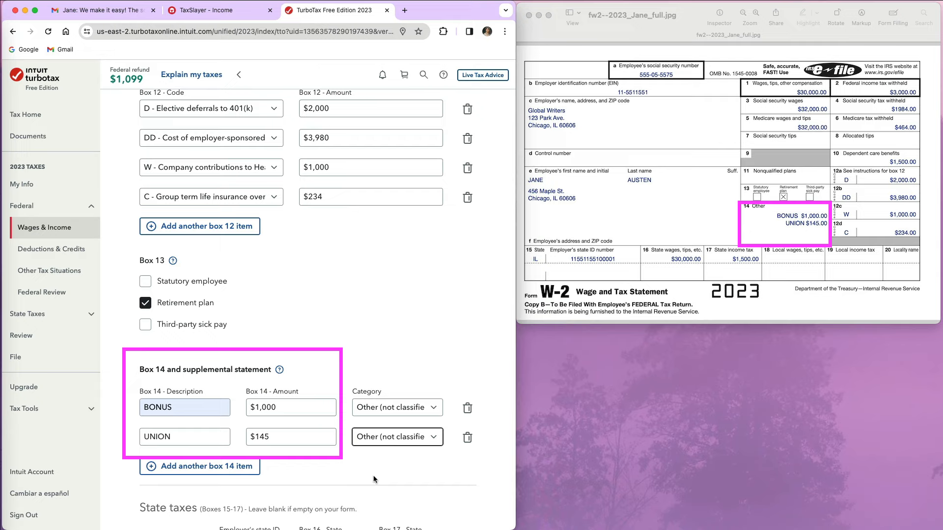
scroll(374, 480, down, 3)
scroll(374, 479, down, 4)
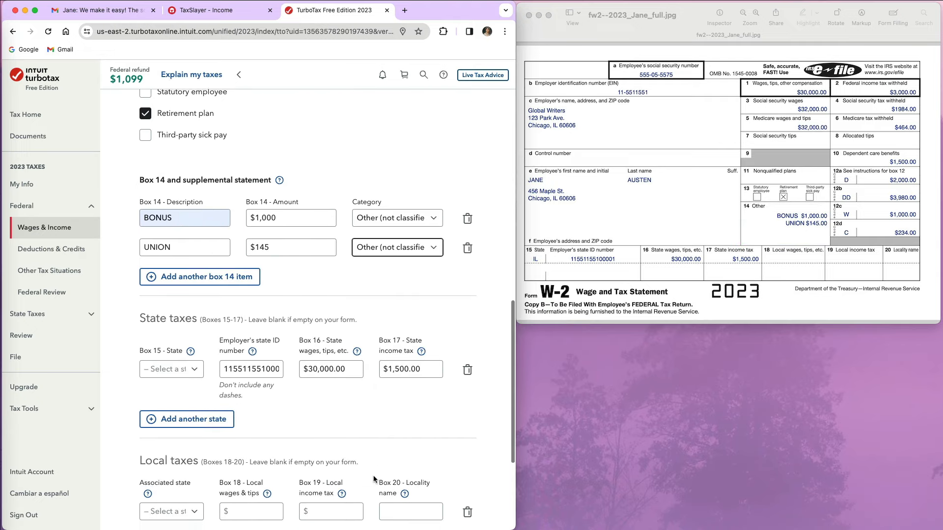
Set the Box 15 state to Illinois, deleting an extra Indiana row that was added.
click(198, 372)
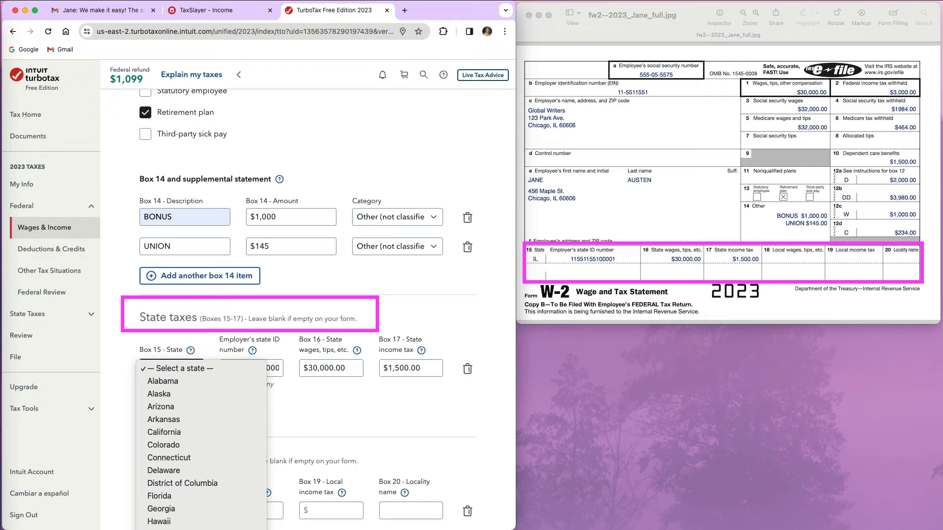
click(197, 529)
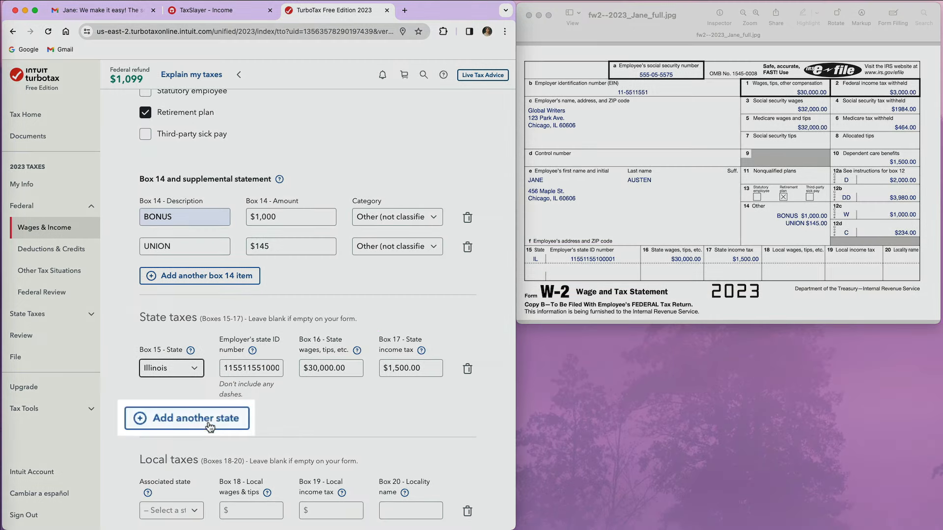
click(201, 425)
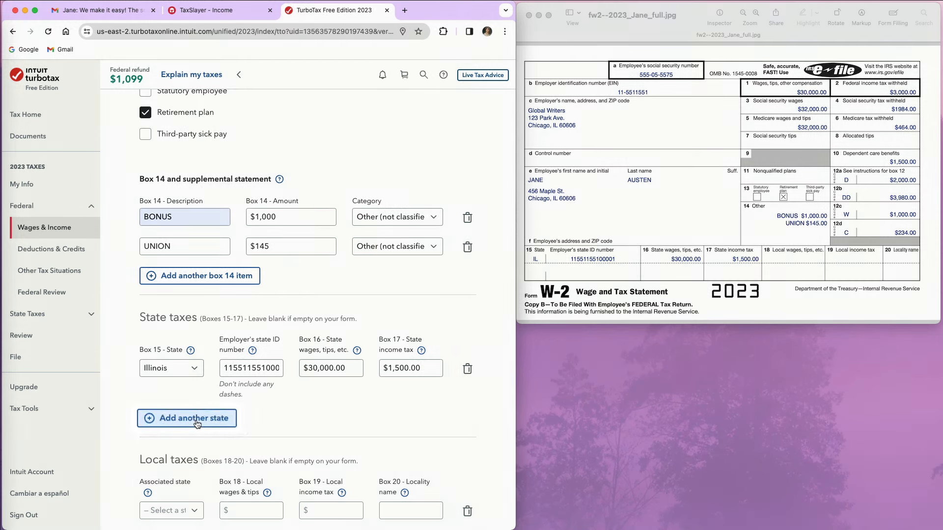
click(196, 424)
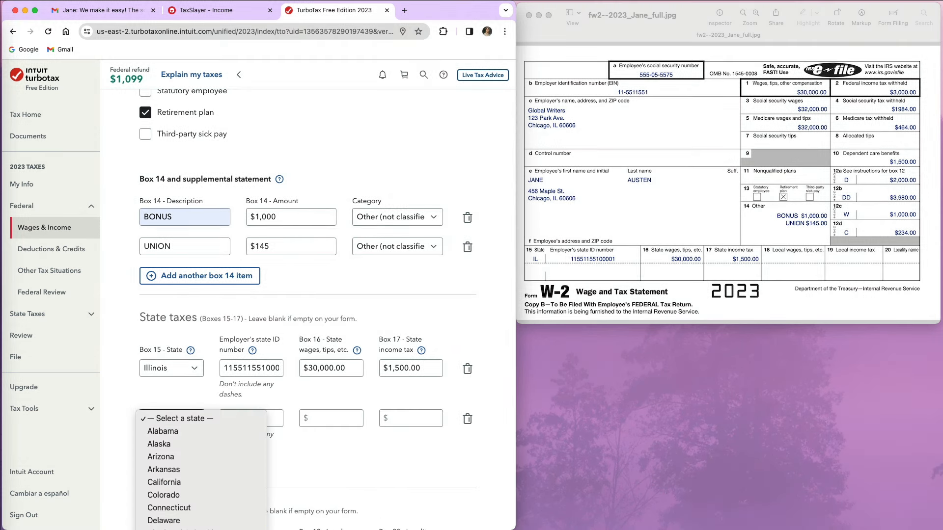
click(202, 529)
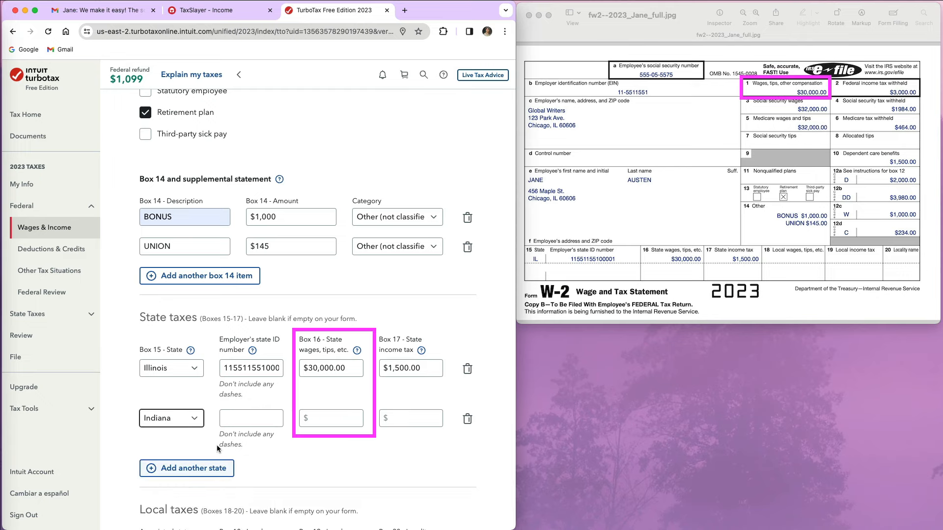
click(467, 419)
scroll(464, 419, down, 5)
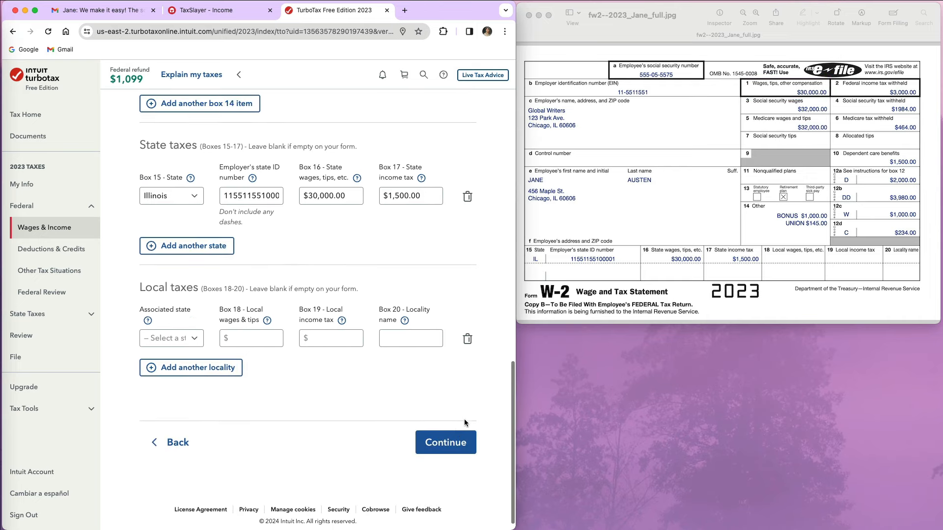
Save the W-2, mark no uncommon situations and answer No to employer on-site child care.
click(446, 438)
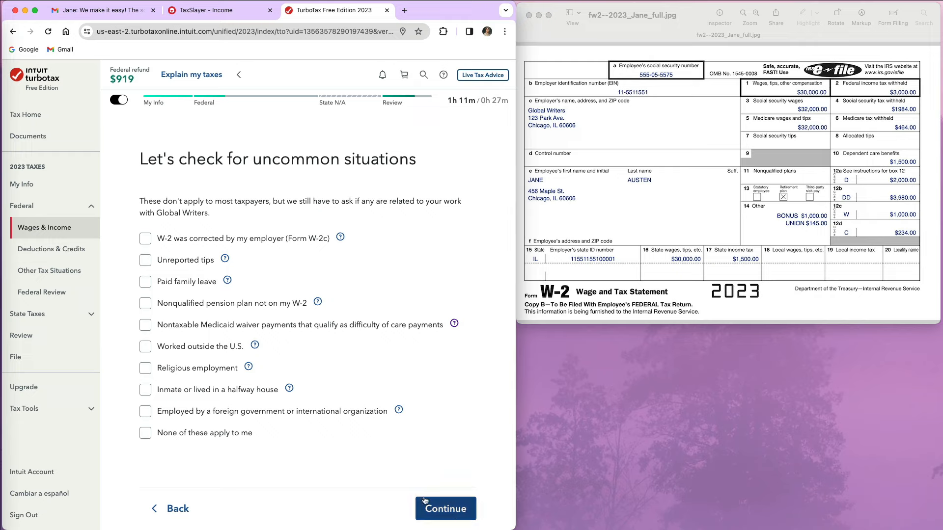
click(236, 435)
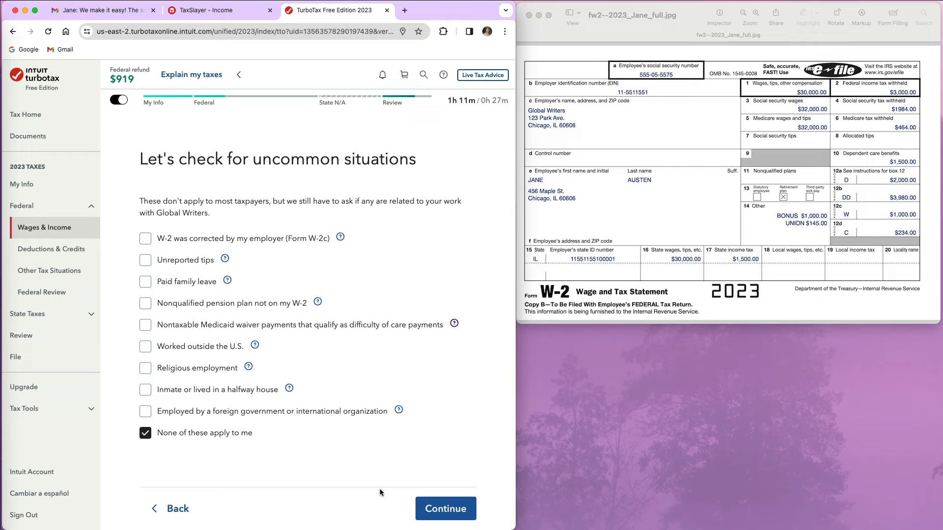
click(437, 510)
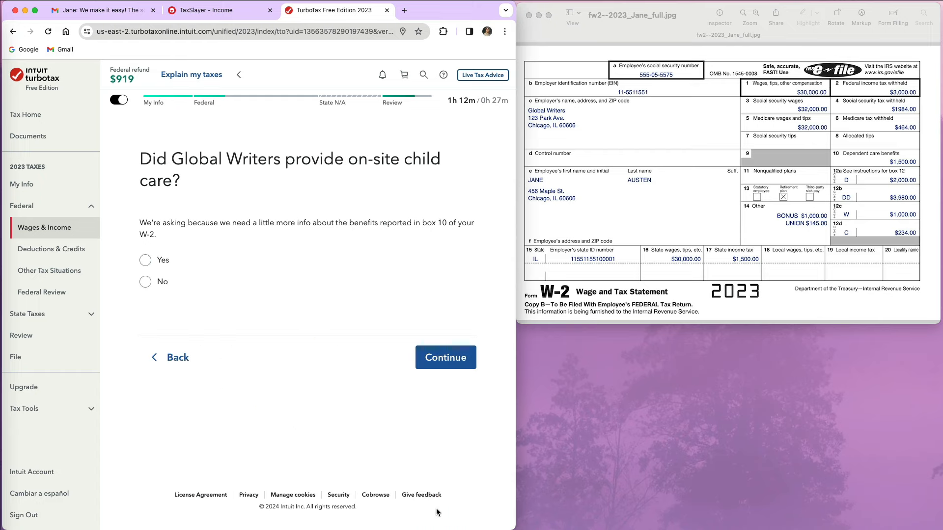
click(145, 281)
click(453, 358)
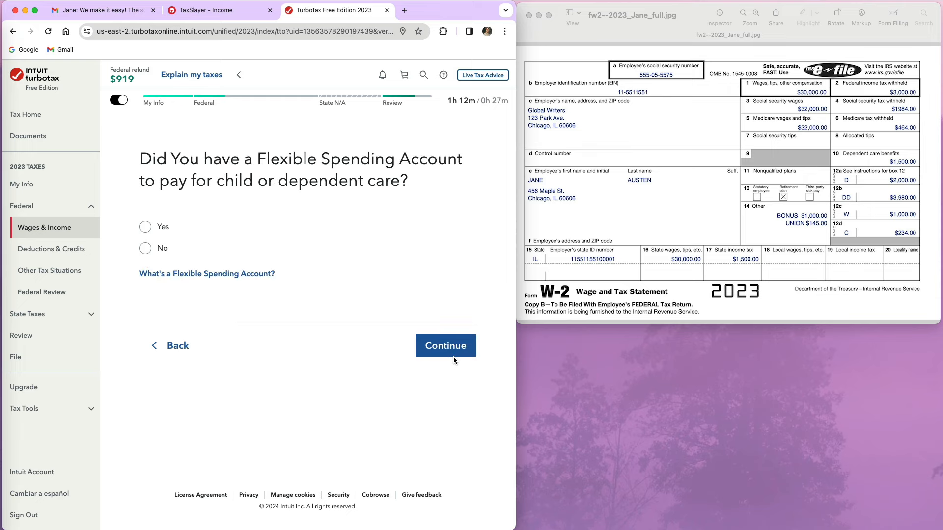
Answer Yes to the dependent-care FSA with $0 left over and continue past the notice.
click(145, 227)
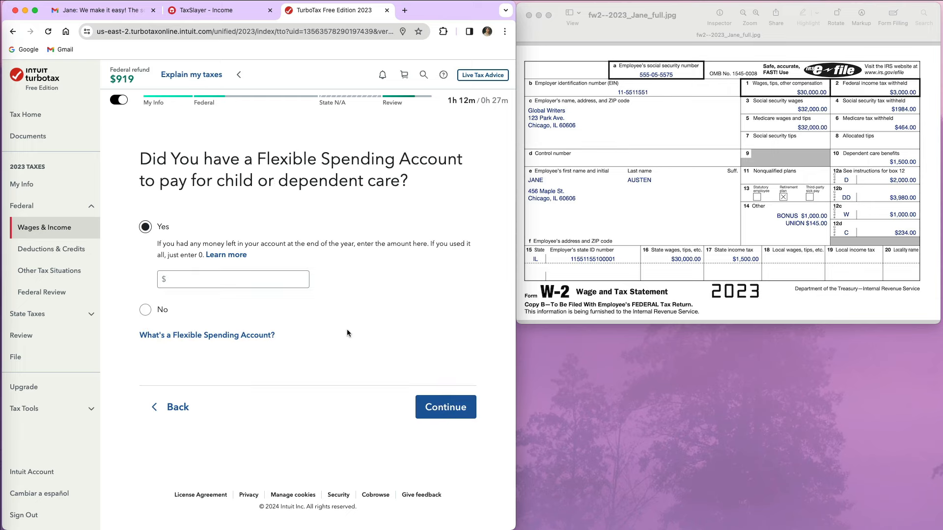
click(281, 284)
text(0)
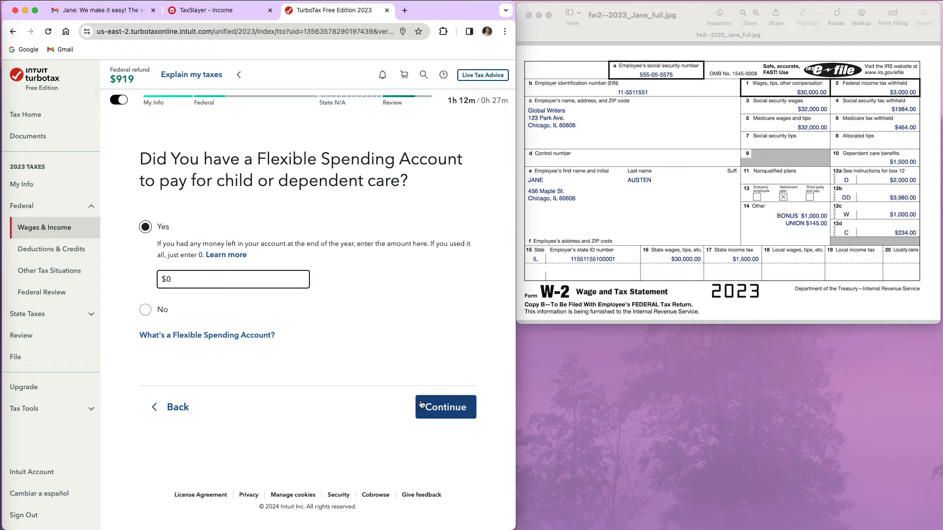
click(442, 413)
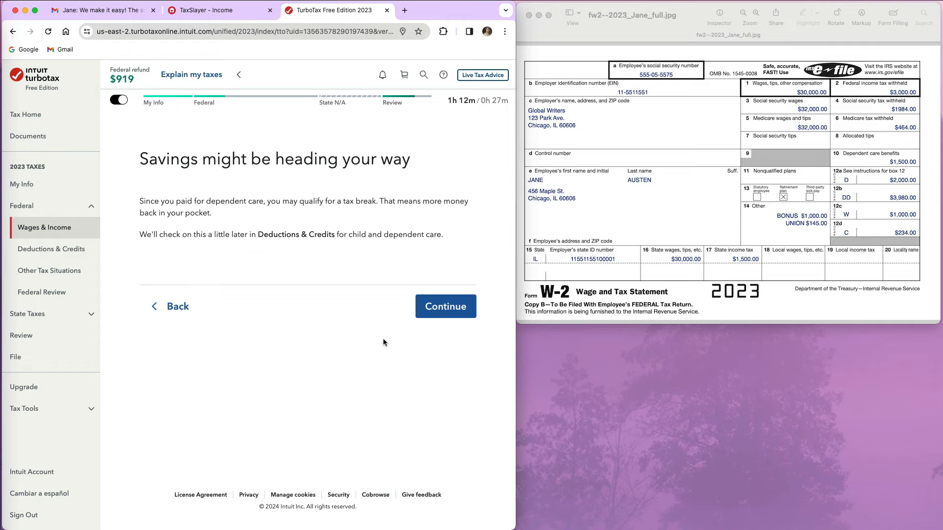
click(462, 308)
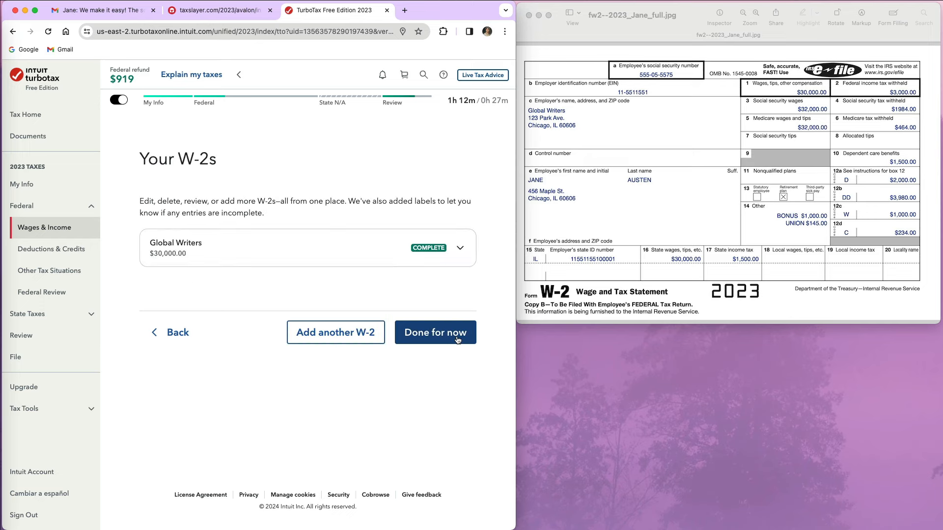
Finish the W-2s to see the $919 refund so far, then open the Tools Center.
click(460, 333)
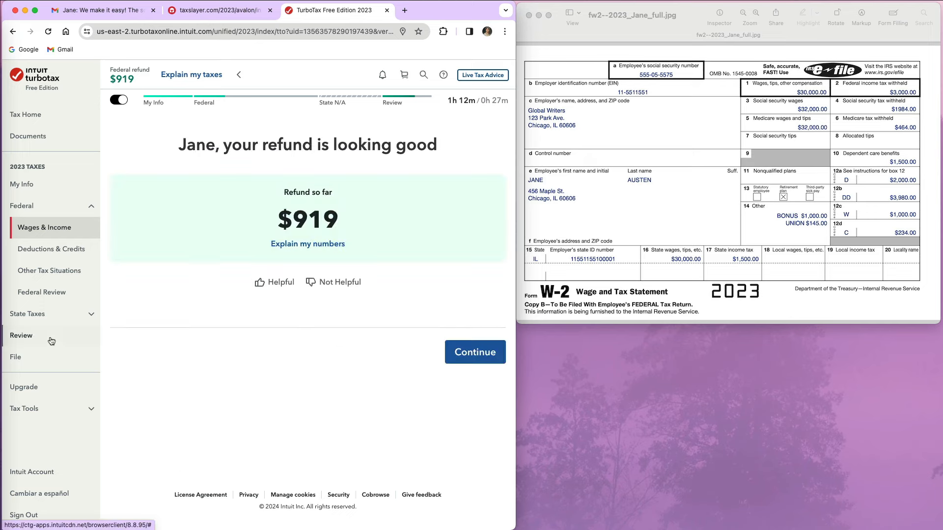
click(89, 411)
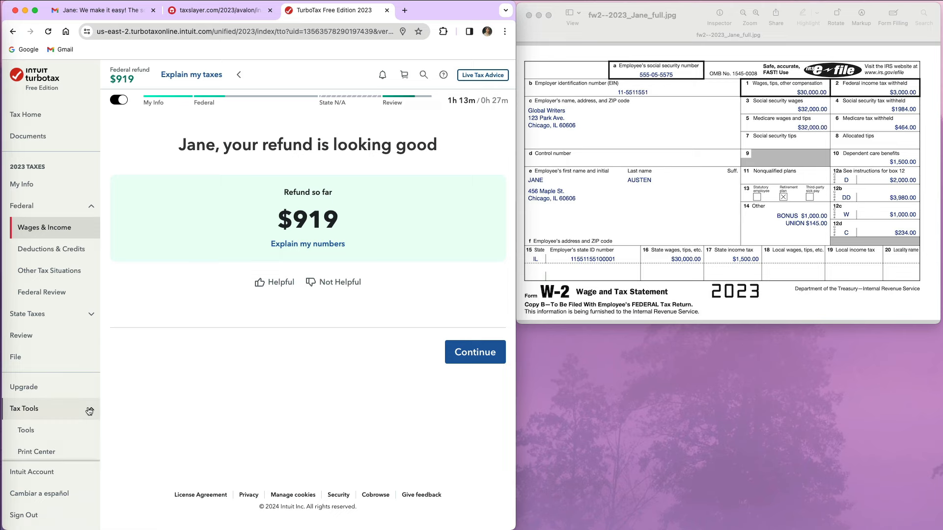
click(71, 431)
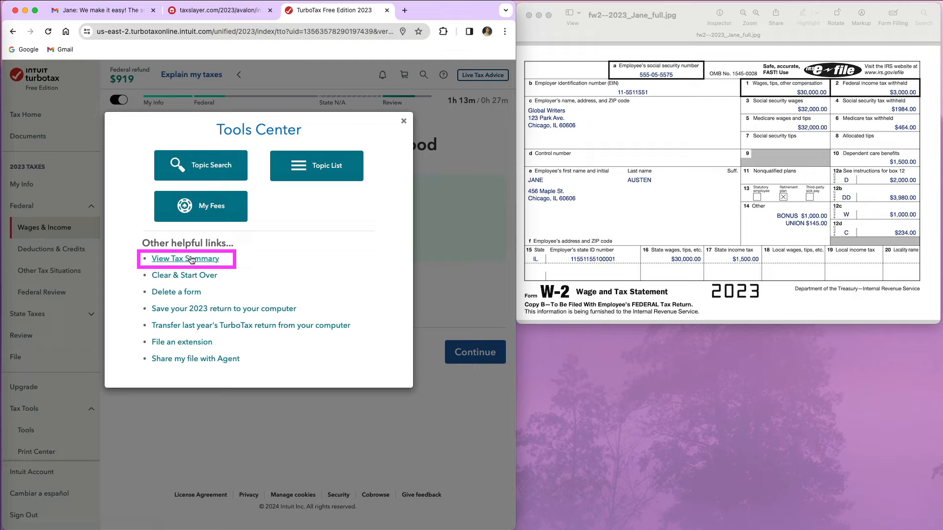
Open the tax summary and 1040 preview showing line 1a 30,000, 1e 1,500, 1z 31,500.
click(191, 259)
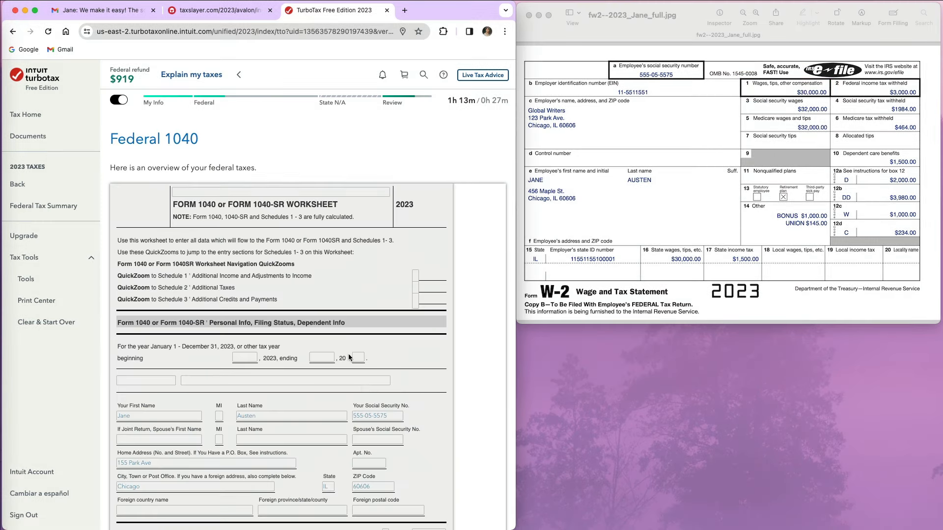
scroll(362, 382, down, 5)
scroll(361, 382, down, 10)
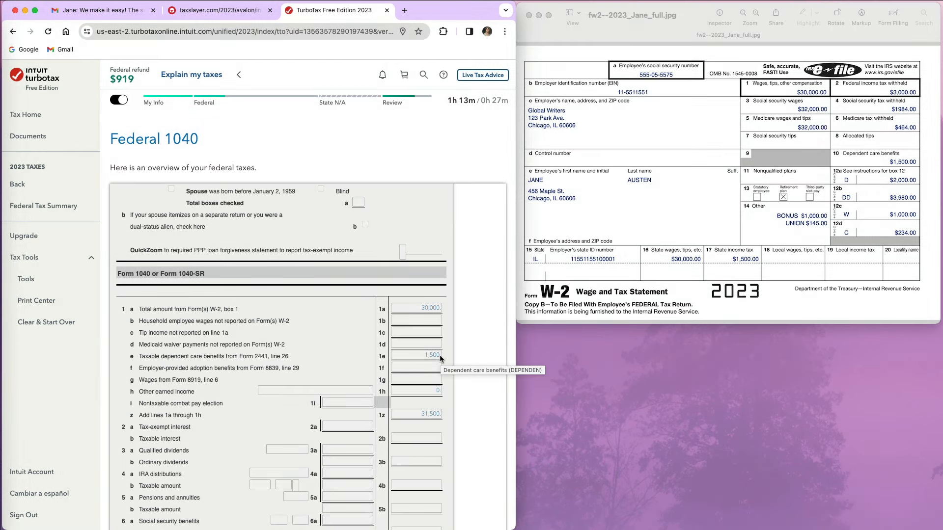
scroll(440, 354, down, 5)
scroll(440, 354, down, 1)
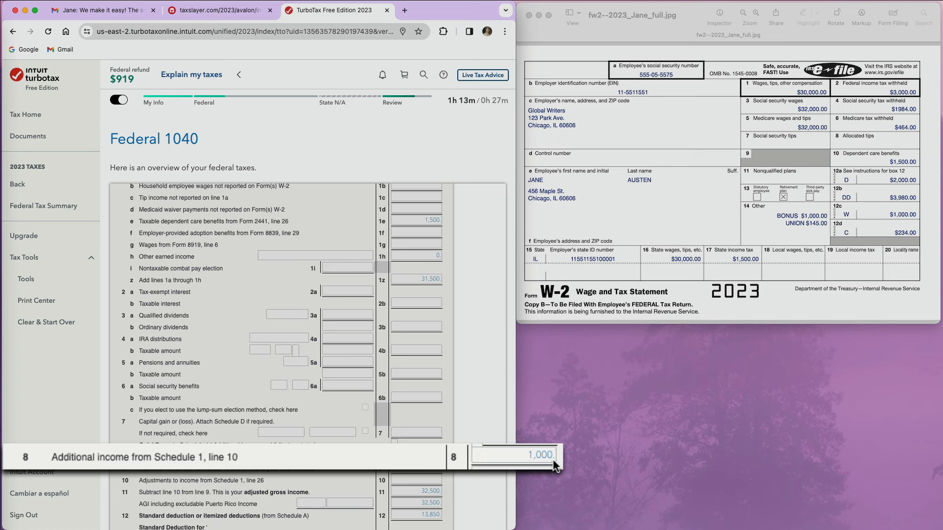
scroll(440, 461, down, 20)
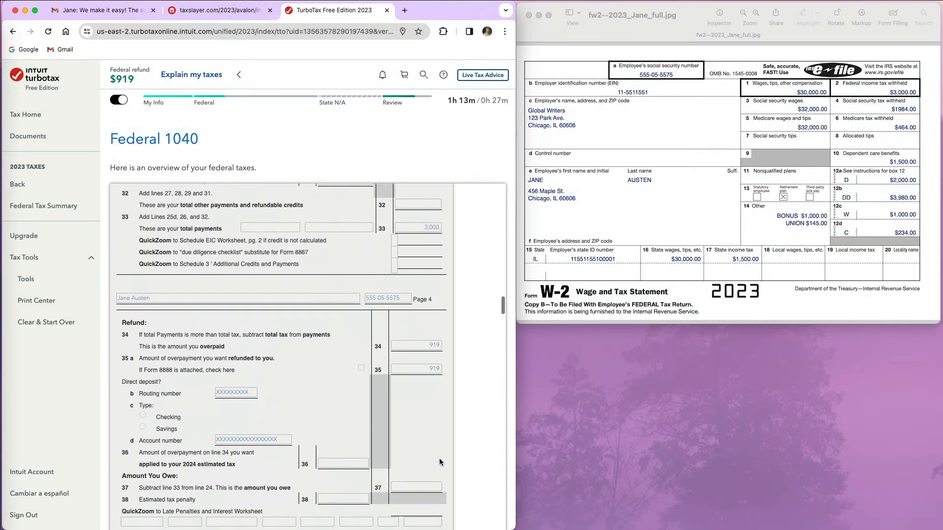
scroll(439, 462, down, 10)
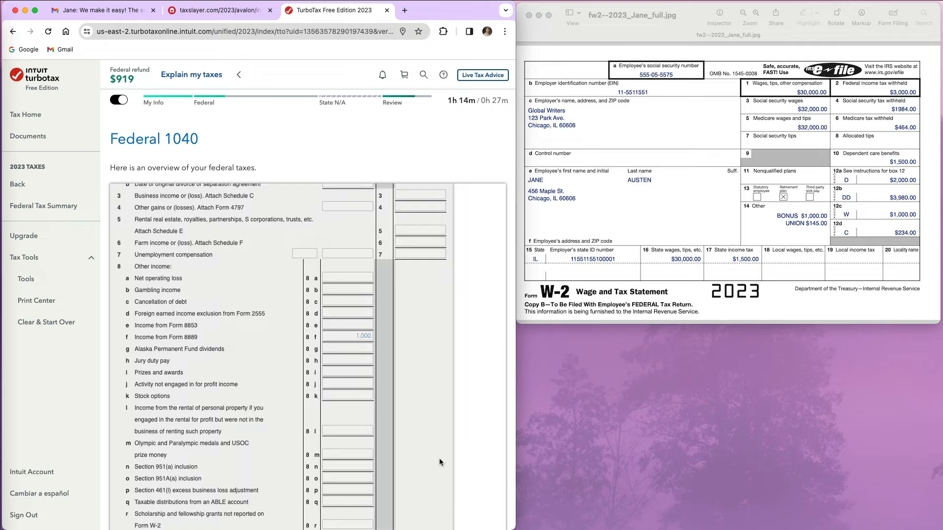
scroll(244, 363, up, 10)
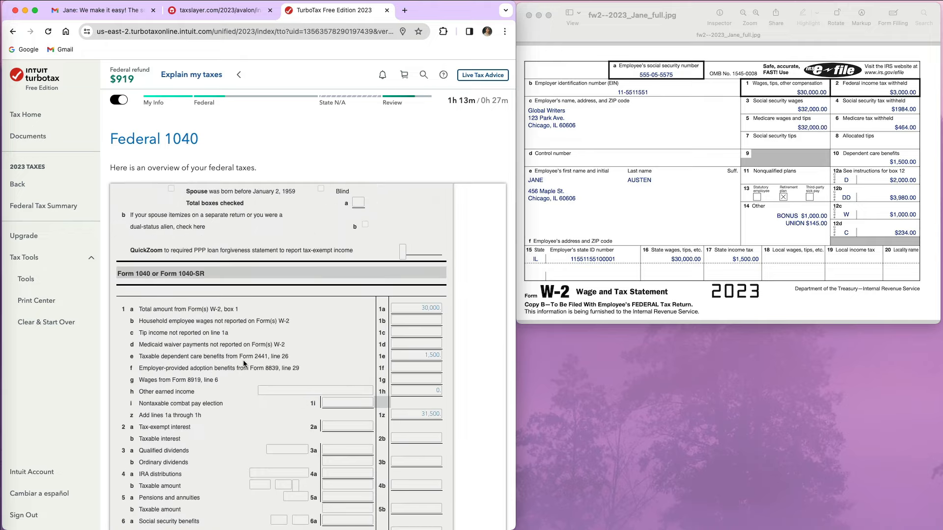